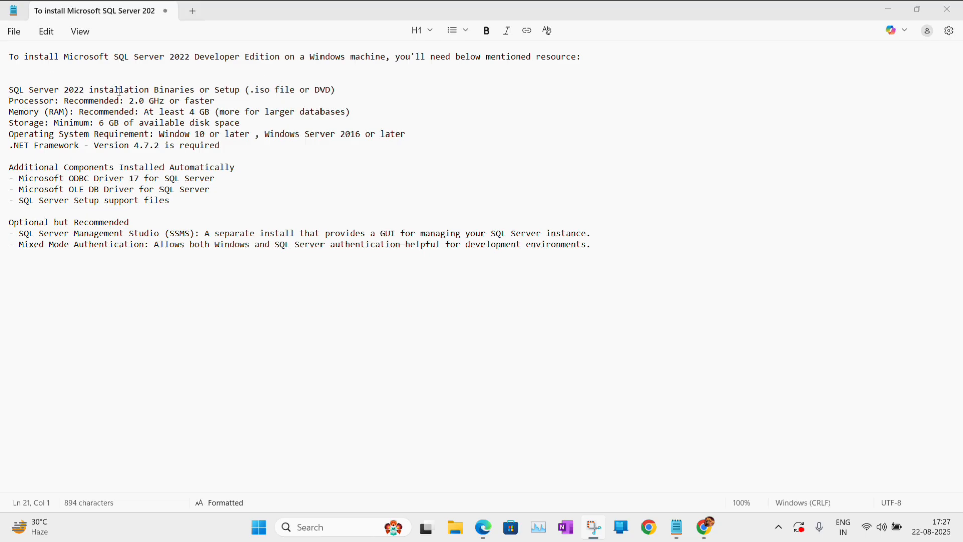
# Highlight the installation media, 2.0 GHz processor and 4 GB memory requirements in the notes.
pyautogui.moveTo(174, 89); pyautogui.dragTo(345, 91)
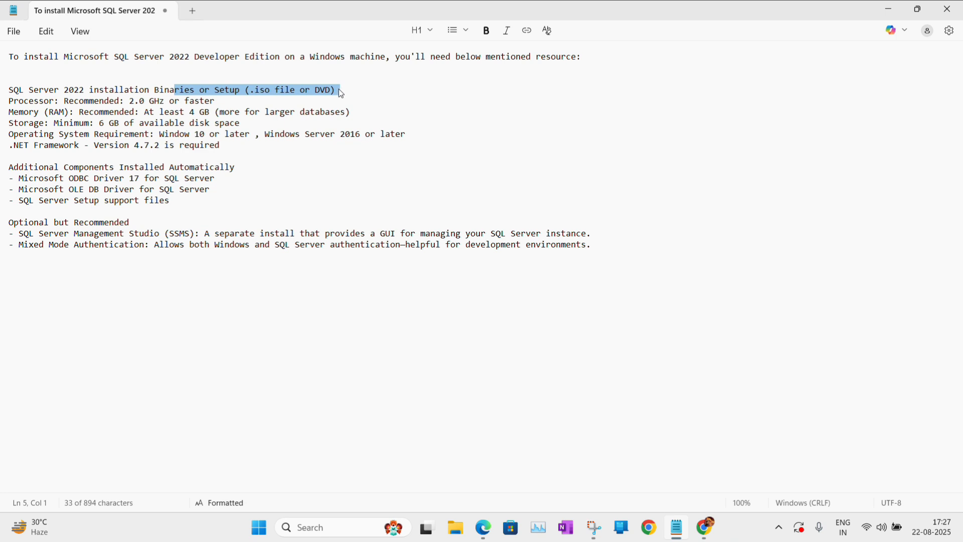
pyautogui.click(139, 101)
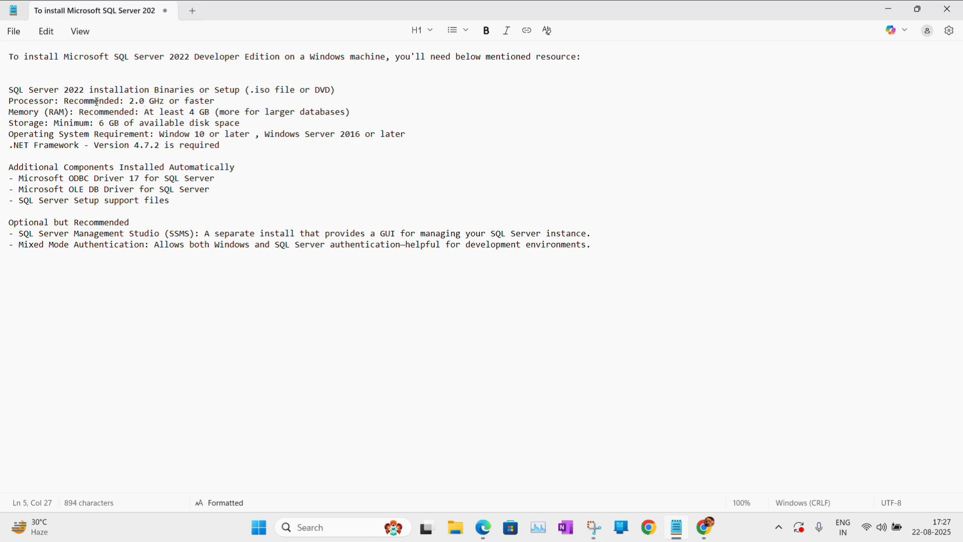
pyautogui.moveTo(129, 102); pyautogui.dragTo(211, 105)
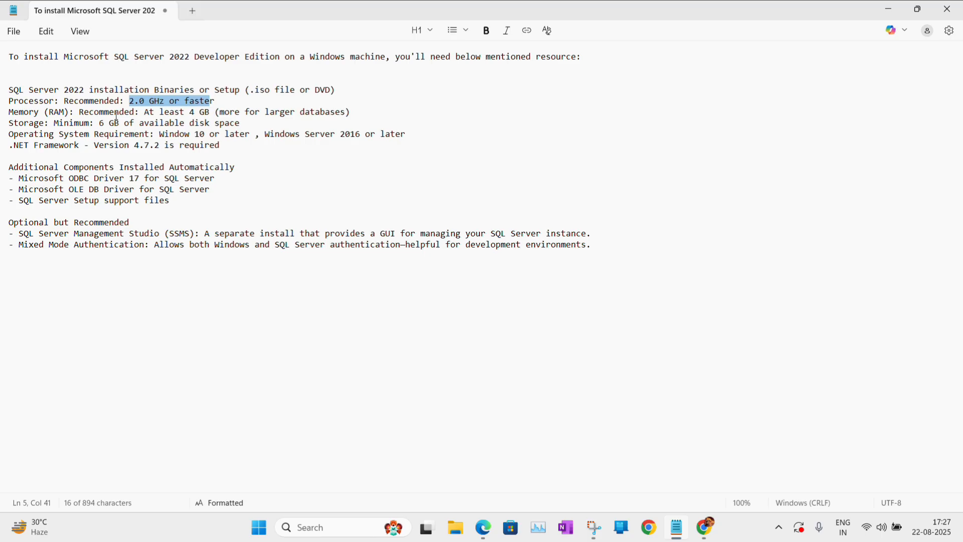
pyautogui.click(155, 113)
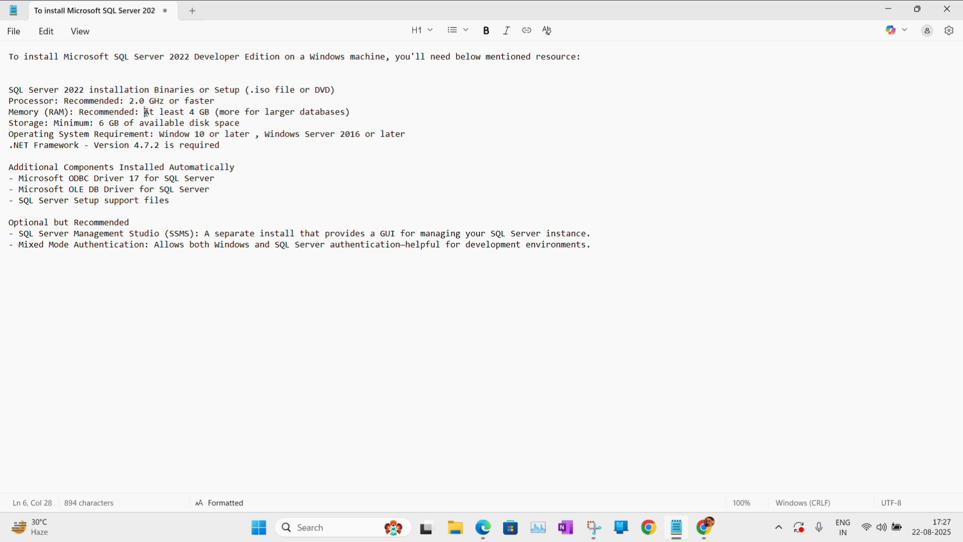
pyautogui.moveTo(143, 112); pyautogui.dragTo(213, 111)
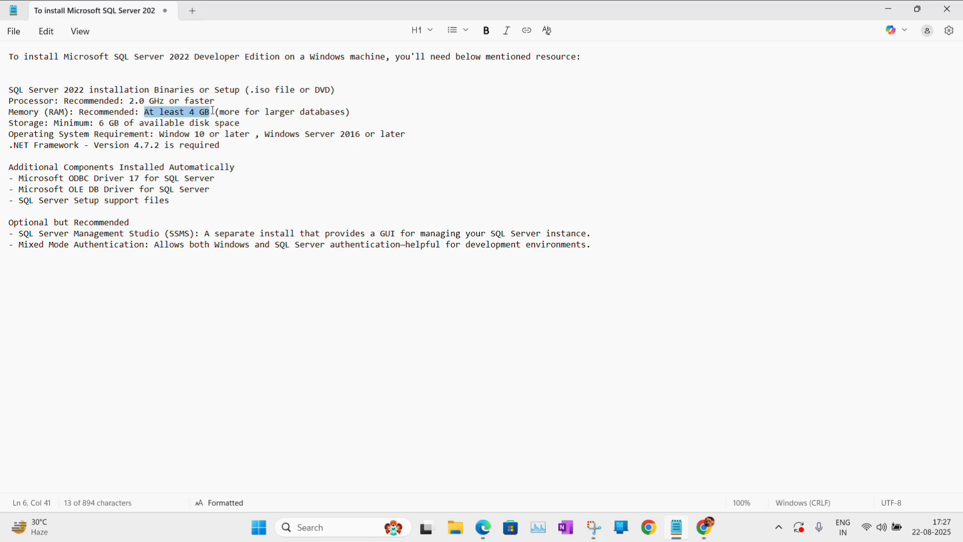
pyautogui.click(354, 115)
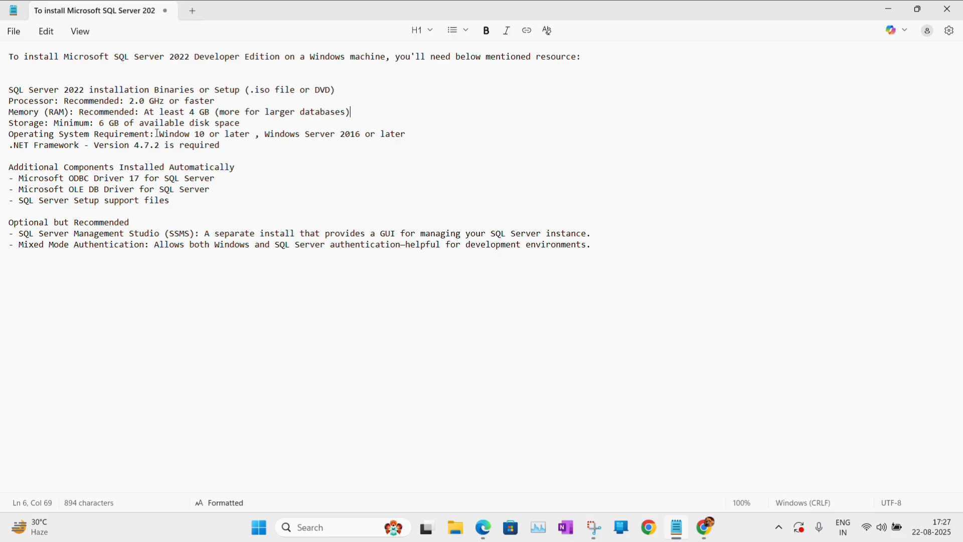
# Highlight the Windows 10, Windows Server 2016, .NET Framework 4.7.2, auto-installed components and SSMS requirements.
pyautogui.moveTo(160, 134); pyautogui.dragTo(252, 135)
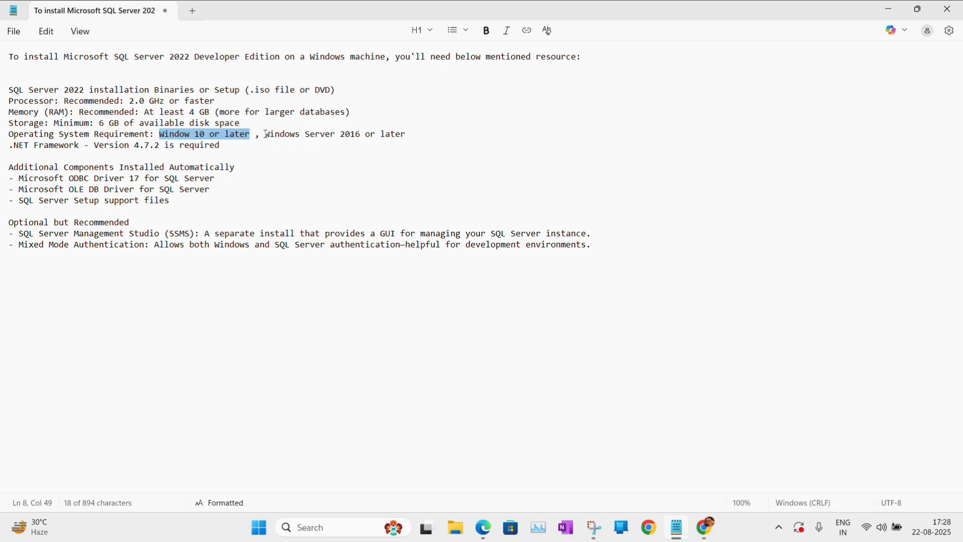
pyautogui.moveTo(265, 134); pyautogui.dragTo(362, 134)
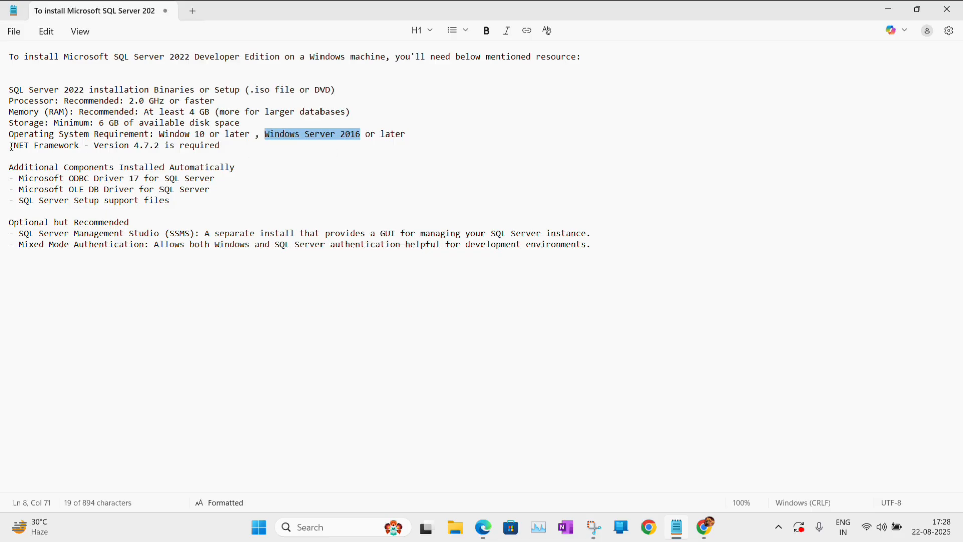
pyautogui.moveTo(10, 146); pyautogui.dragTo(225, 150)
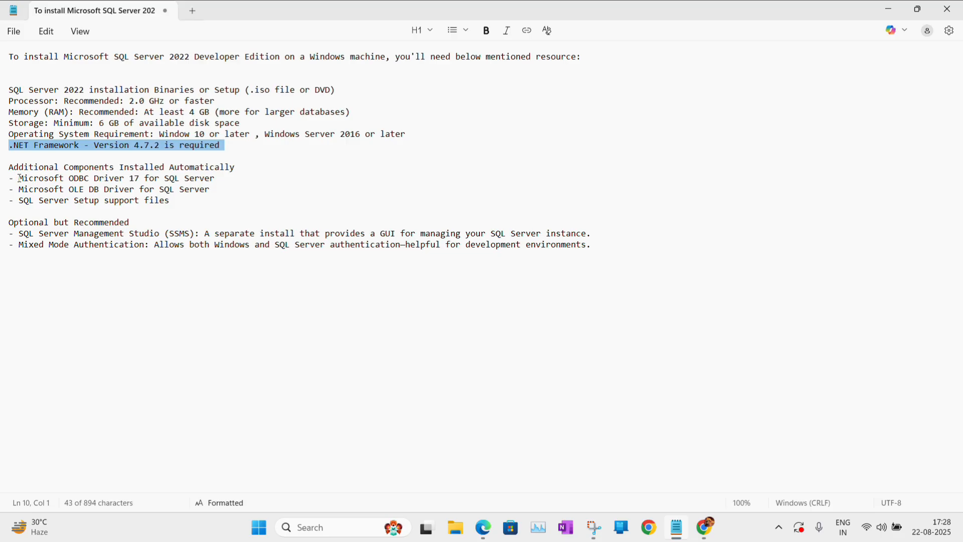
pyautogui.moveTo(20, 178); pyautogui.dragTo(169, 204)
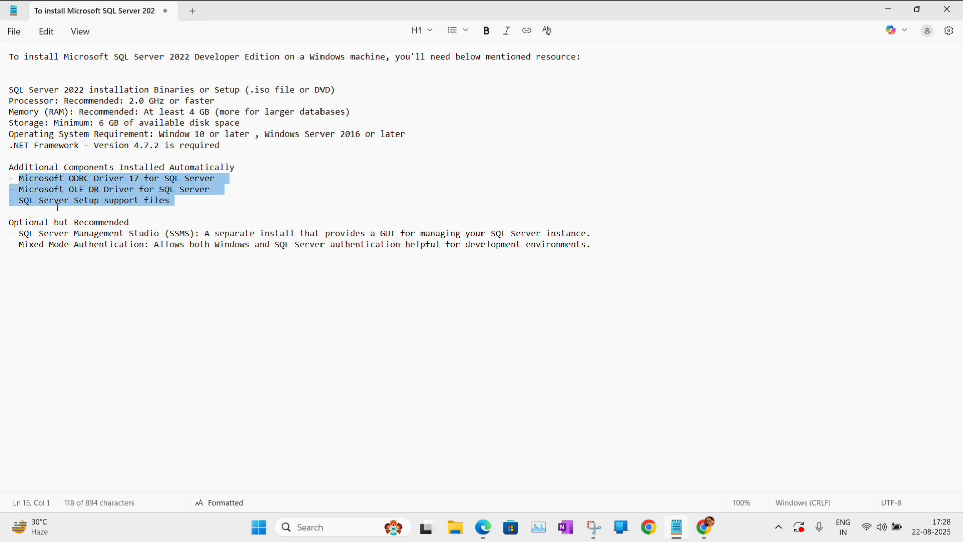
pyautogui.click(202, 198)
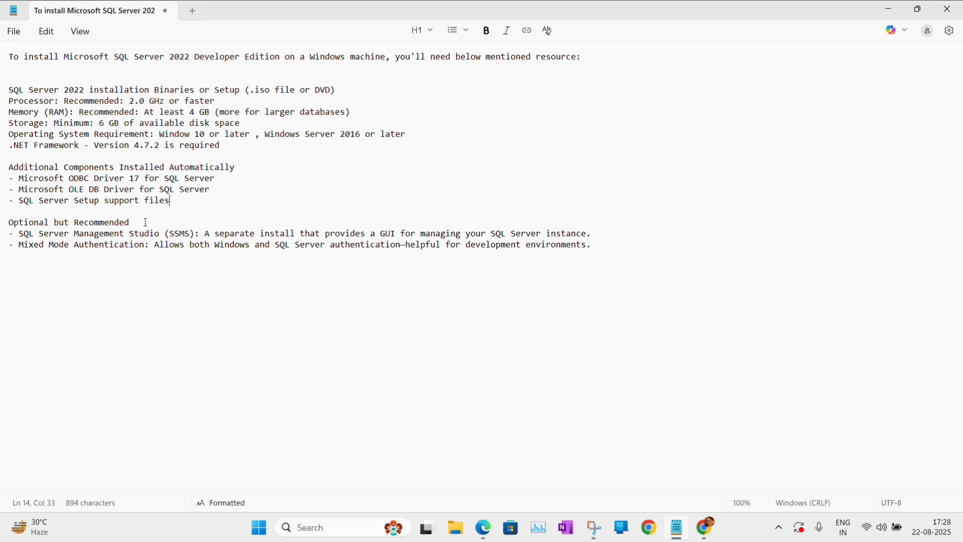
pyautogui.moveTo(19, 233); pyautogui.dragTo(197, 233)
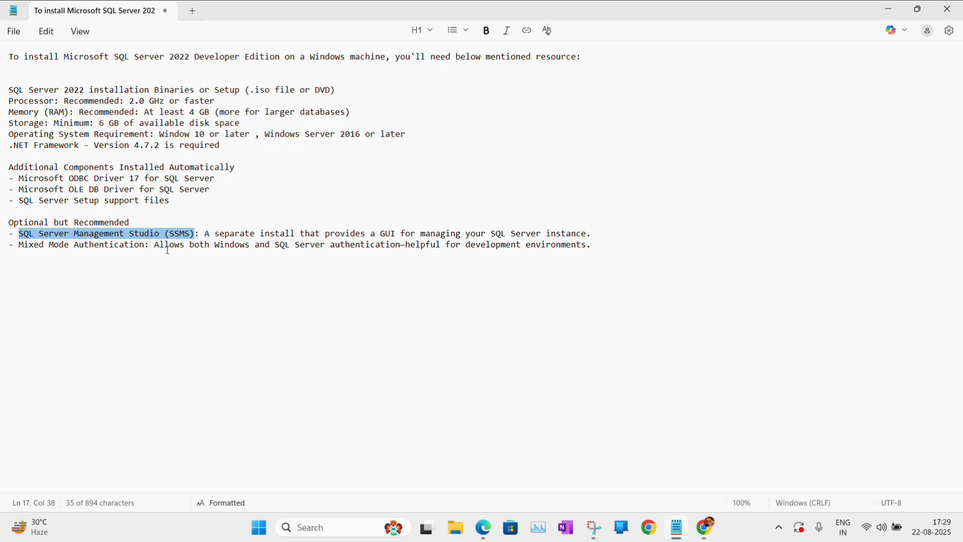
# Minimize the notes and browser, then launch Google Chrome under an existing profile.
pyautogui.click(889, 11)
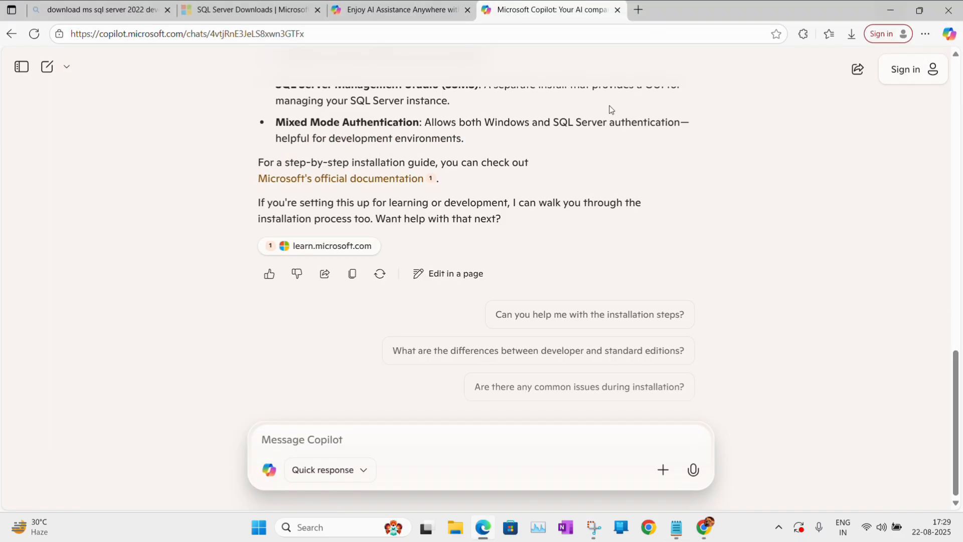
pyautogui.click(884, 10)
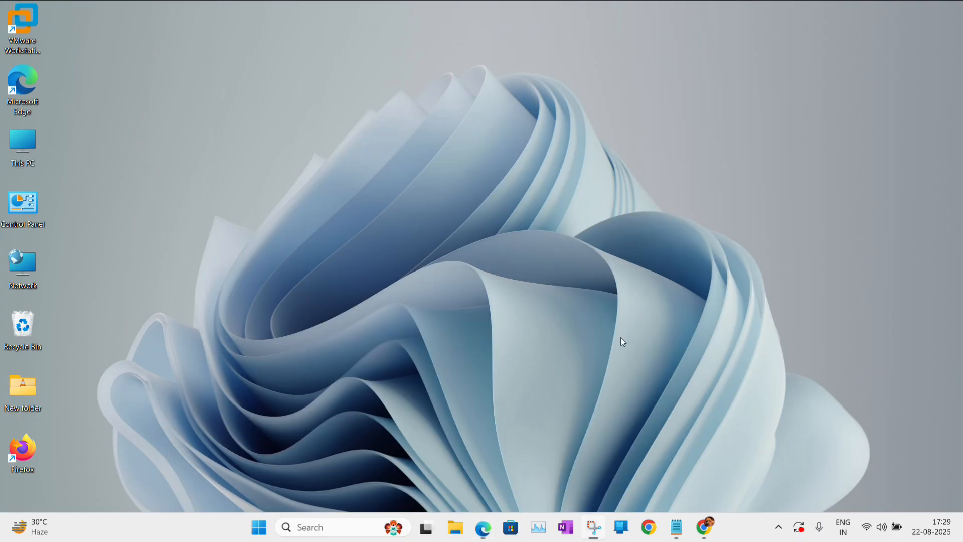
pyautogui.click(649, 529)
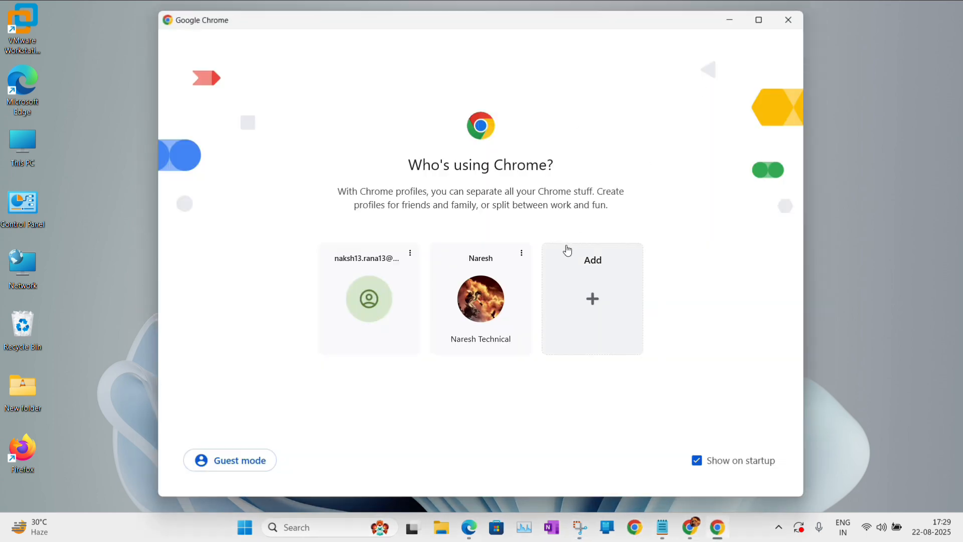
pyautogui.click(470, 312)
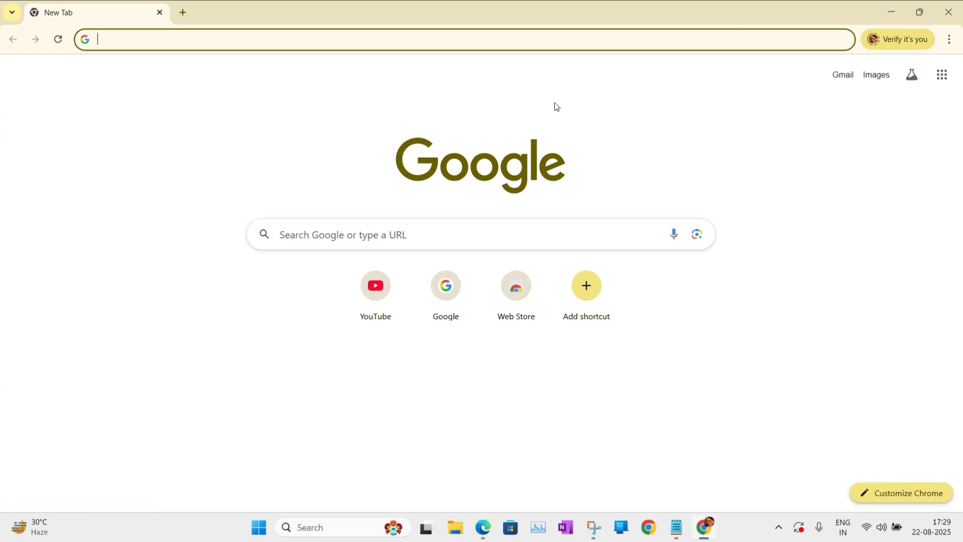
# Search Google for 'download ms sql server 2022 developer edition'.
pyautogui.click(411, 19)
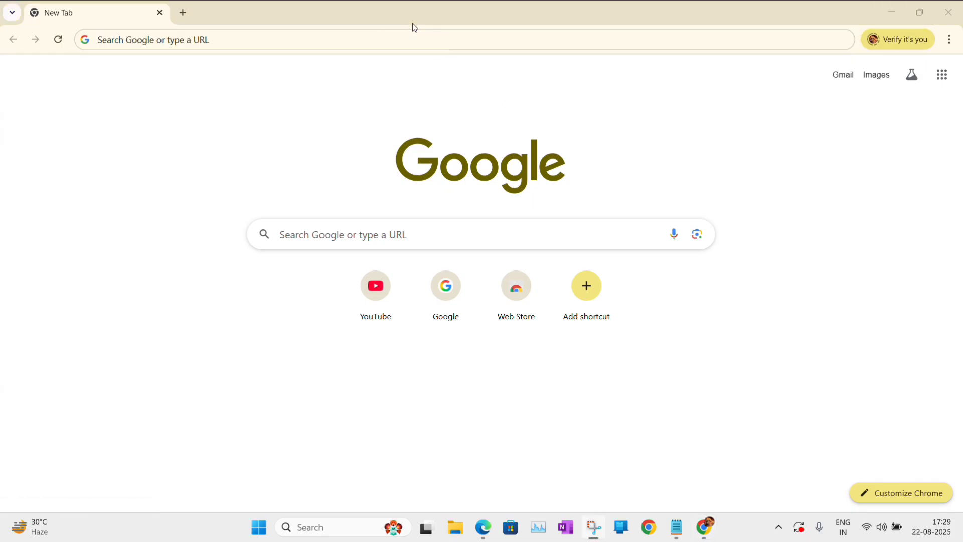
pyautogui.click(252, 41)
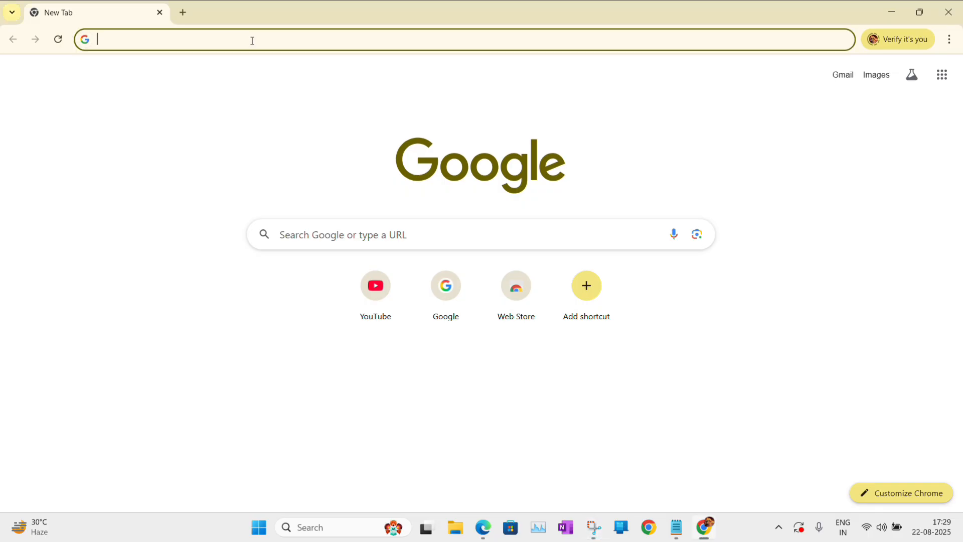
pyautogui.write('dow')
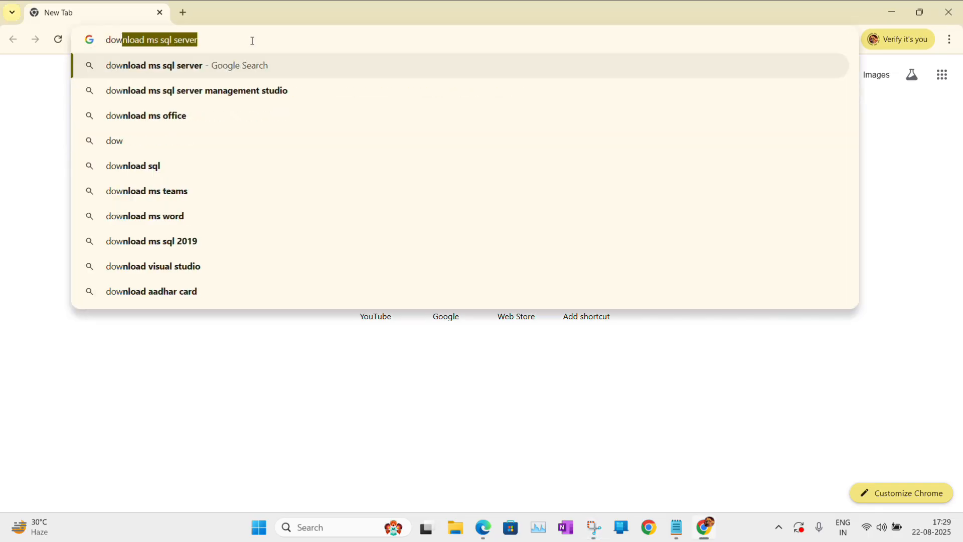
pyautogui.press('Right')
pyautogui.write('2')
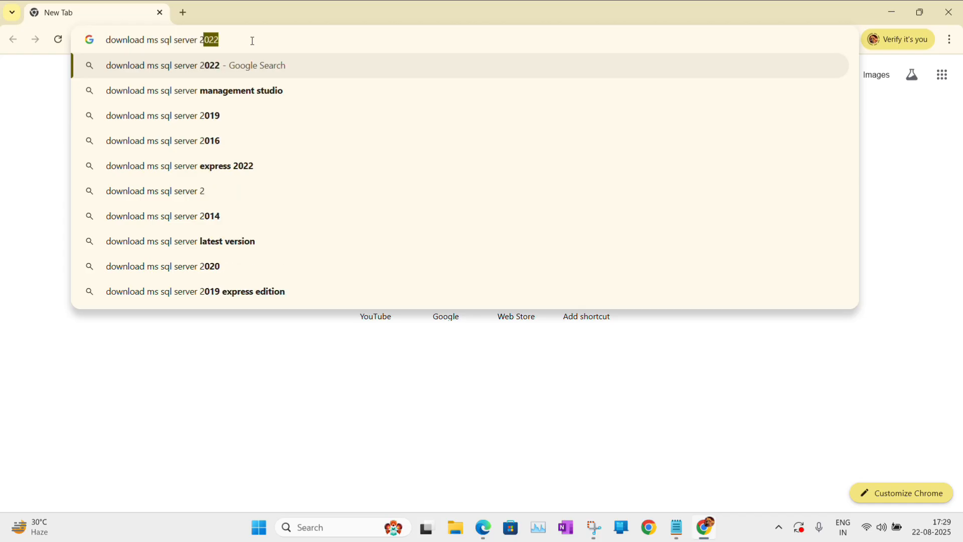
pyautogui.write('022')
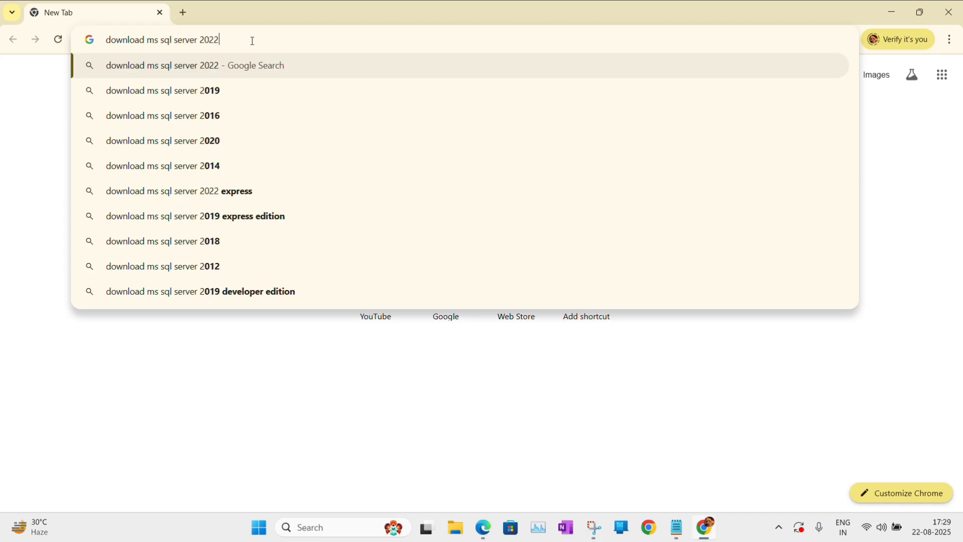
pyautogui.write(' developer edition')
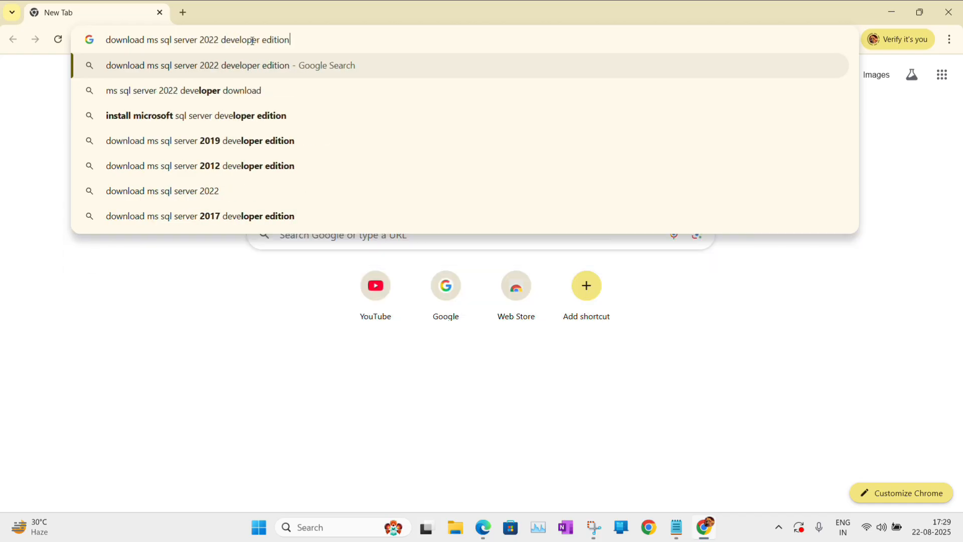
pyautogui.press('Return')
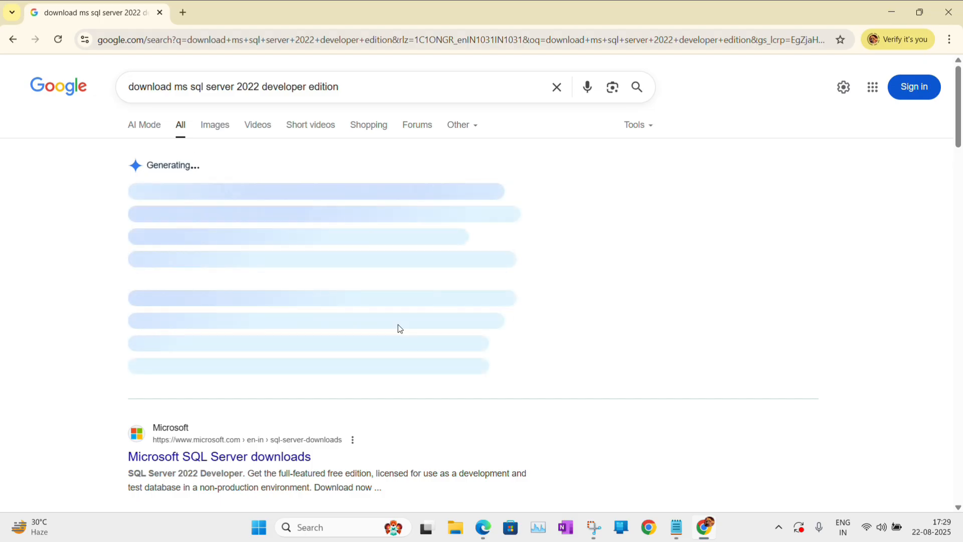
# Download the SQL Server 2022 Developer installer from Microsoft's downloads page and show it in its folder.
pyautogui.scroll(-5, 958, 107)
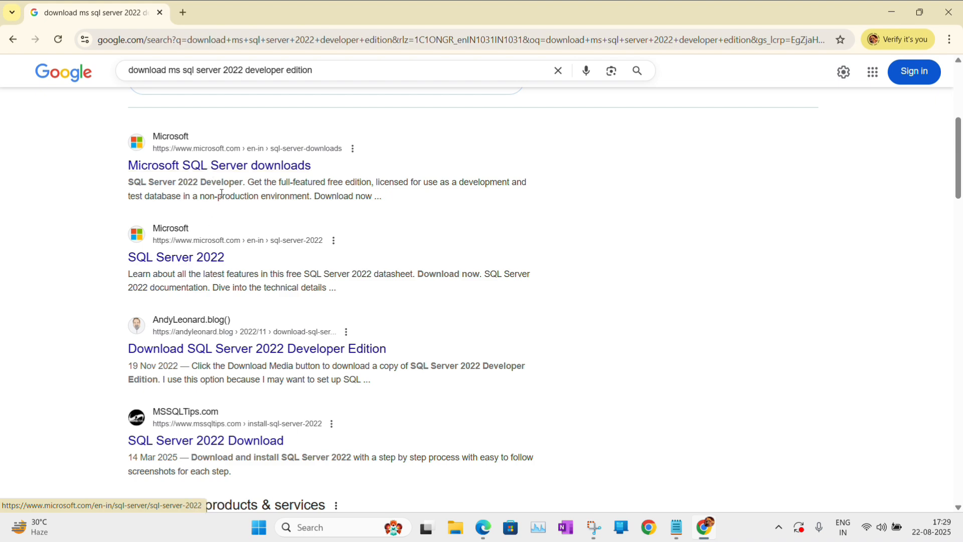
pyautogui.click(206, 166)
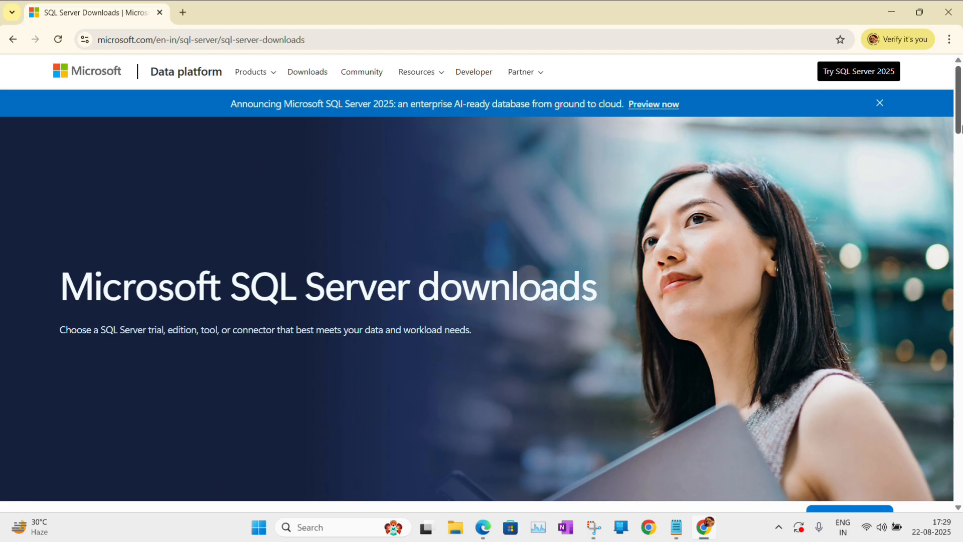
pyautogui.moveTo(960, 121); pyautogui.dragTo(961, 203)
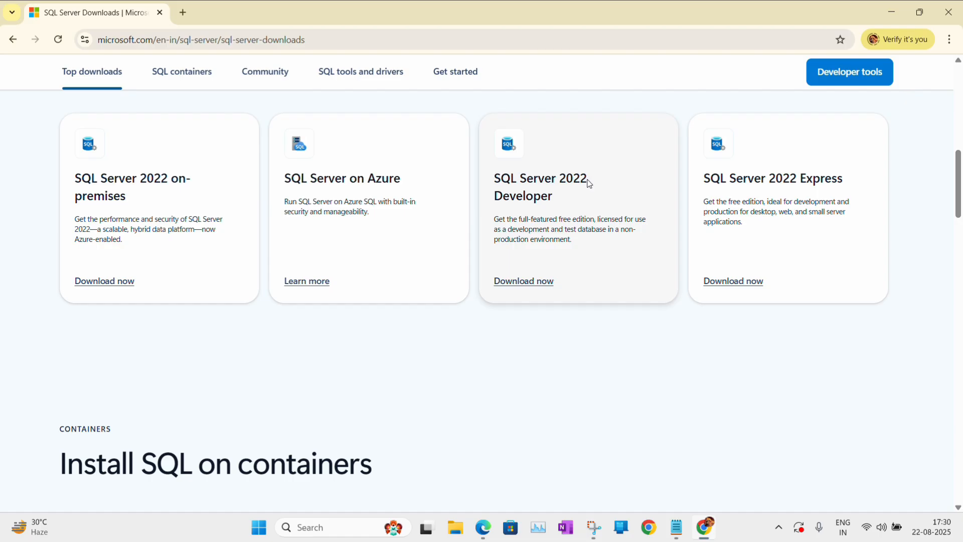
pyautogui.click(525, 285)
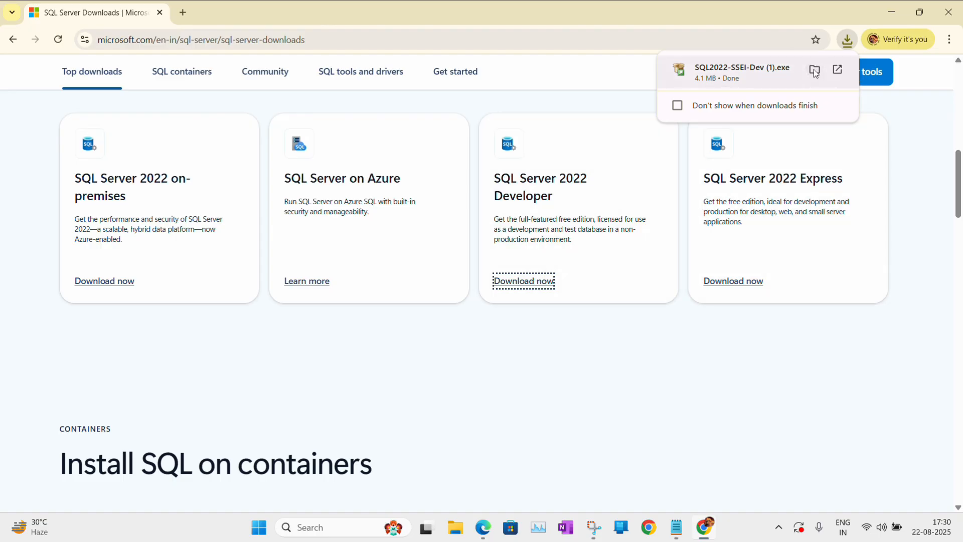
pyautogui.click(814, 70)
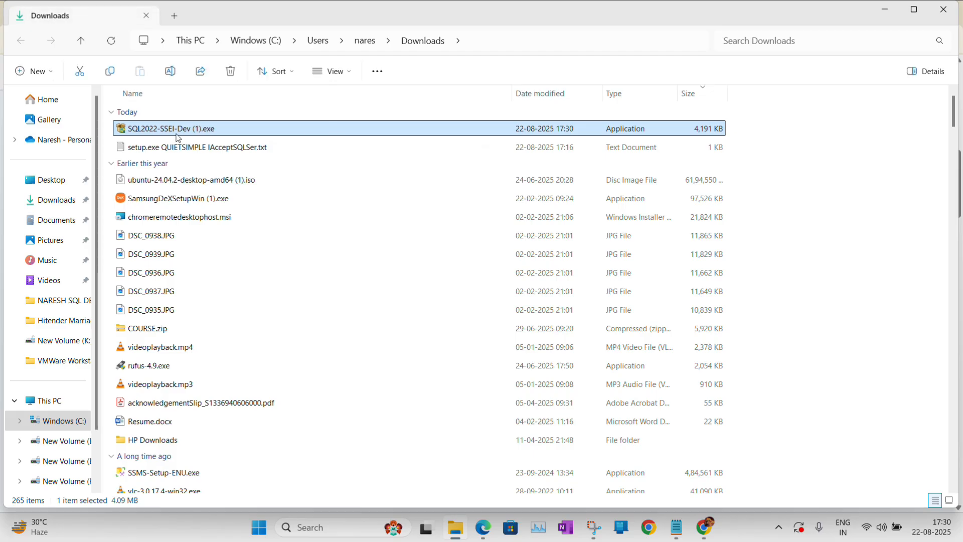
# Run SQL2022-SSEI-Dev (1).exe as administrator and minimize File Explorer and Chrome.
pyautogui.rightClick(161, 130)
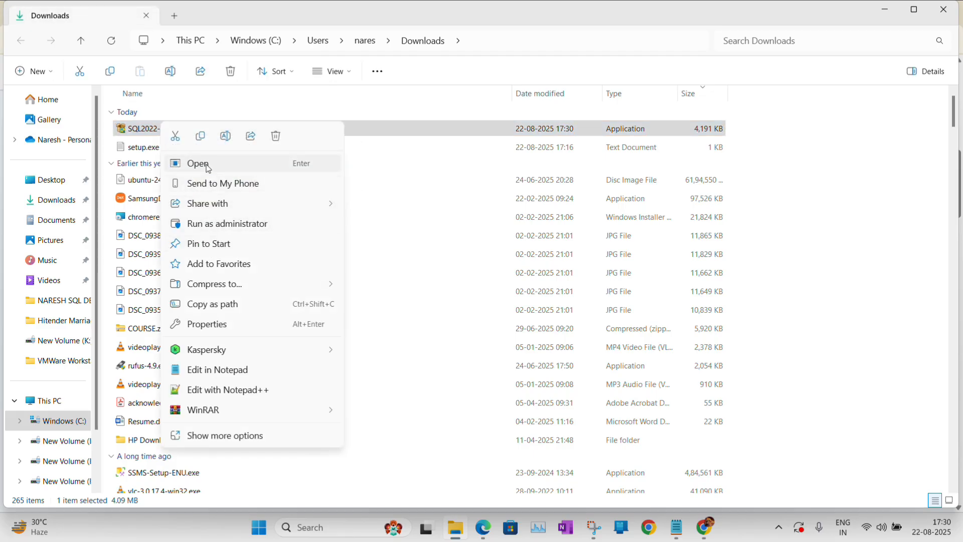
pyautogui.click(220, 224)
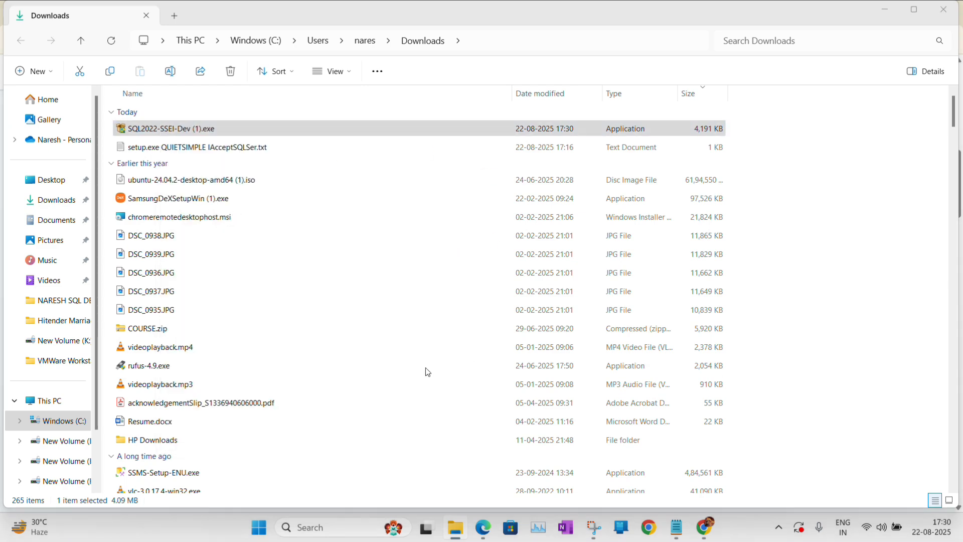
pyautogui.click(888, 12)
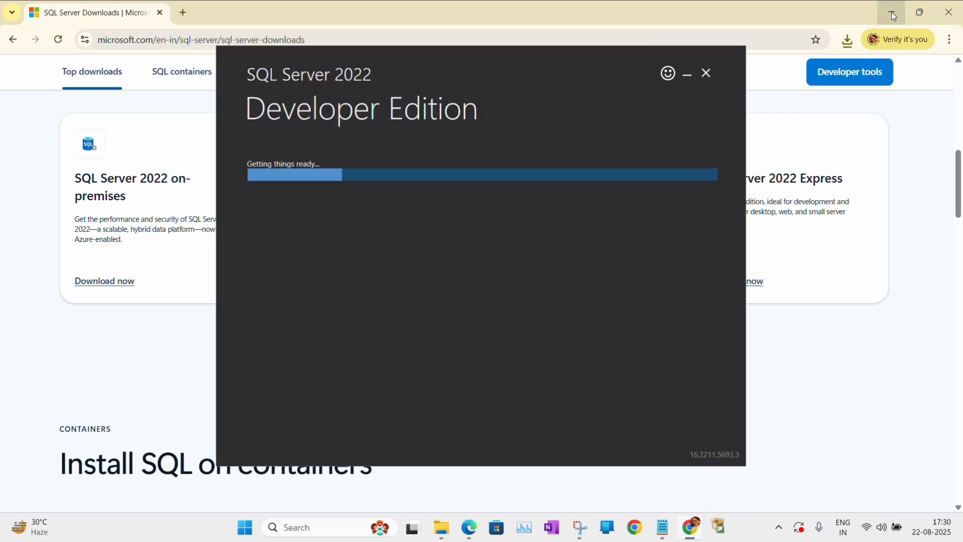
pyautogui.click(891, 12)
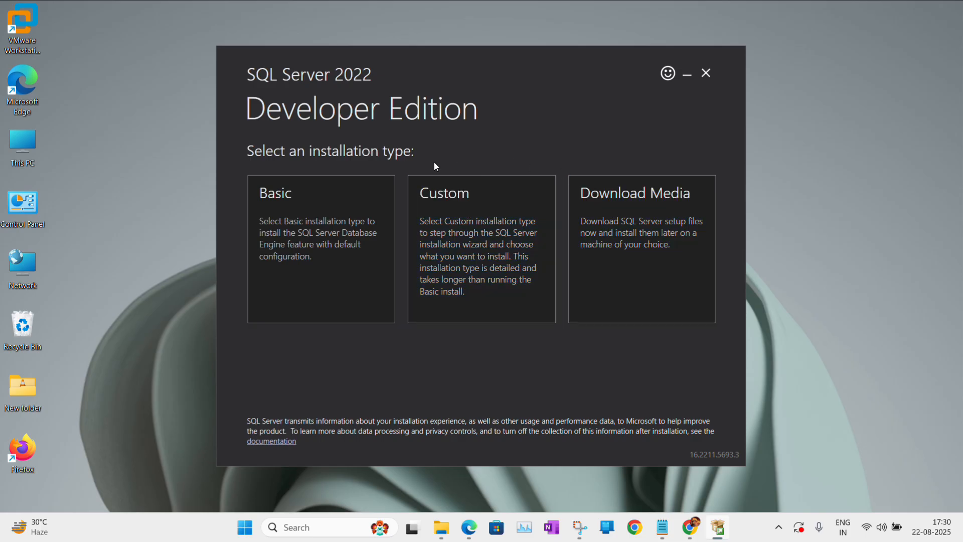
# Download the SQL Server 2022 ISO media to the Desktop, then close the installer.
pyautogui.click(642, 222)
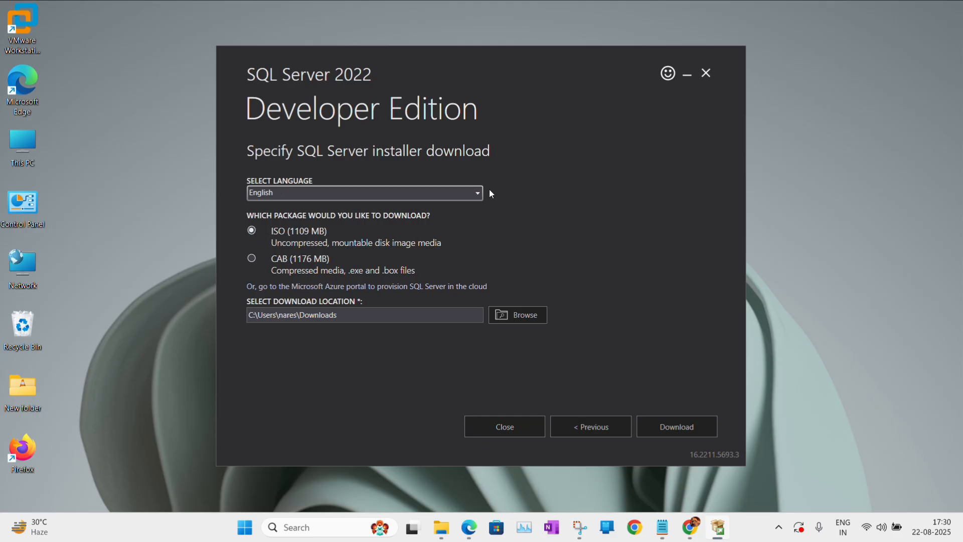
pyautogui.click(521, 316)
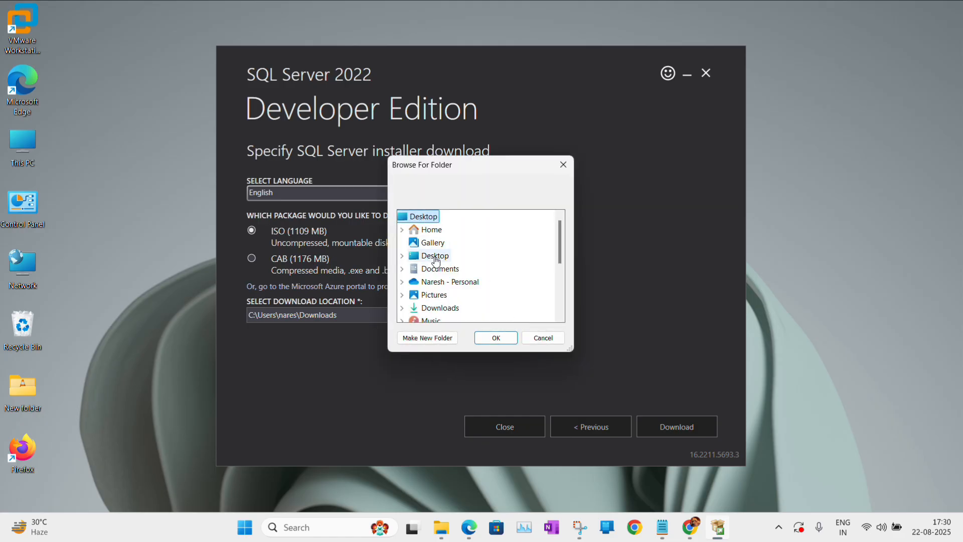
pyautogui.doubleClick(434, 257)
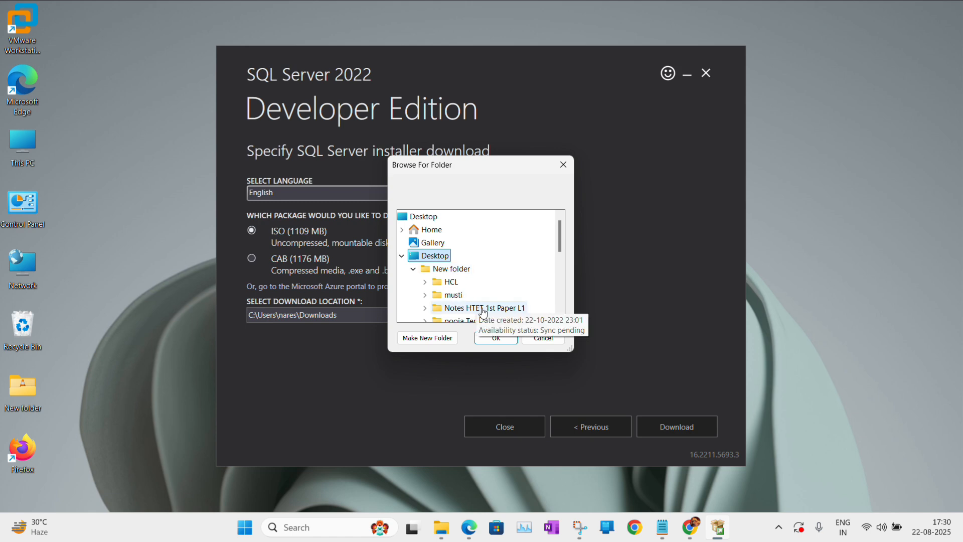
pyautogui.click(402, 256)
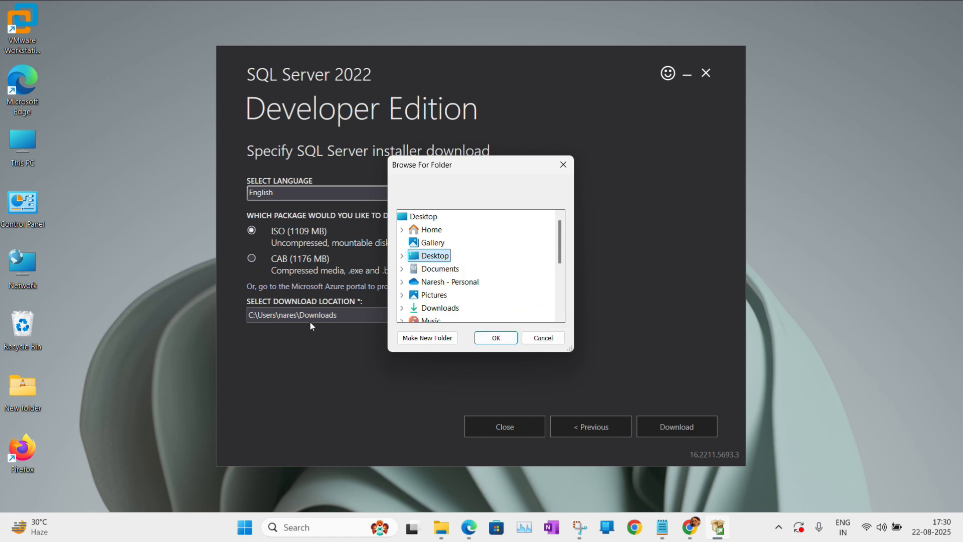
pyautogui.click(507, 342)
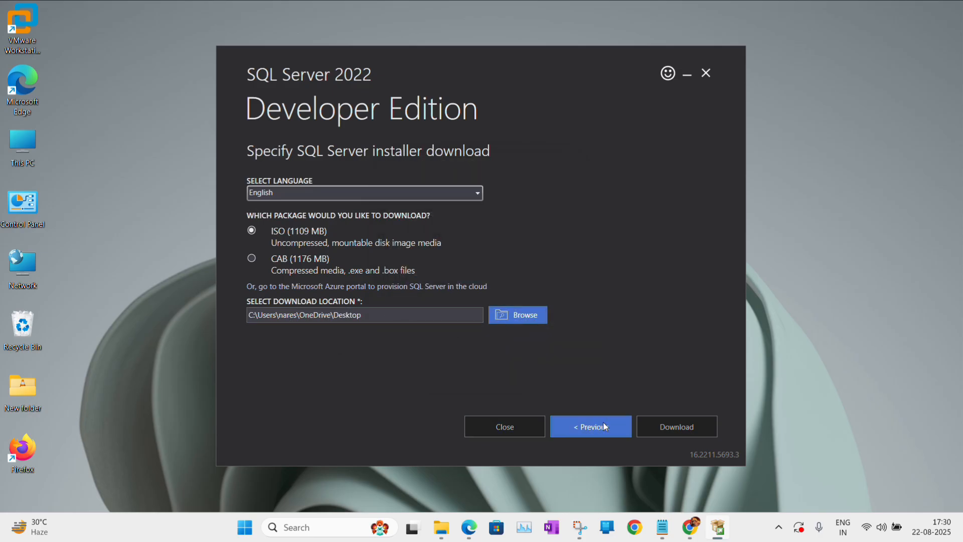
pyautogui.click(657, 427)
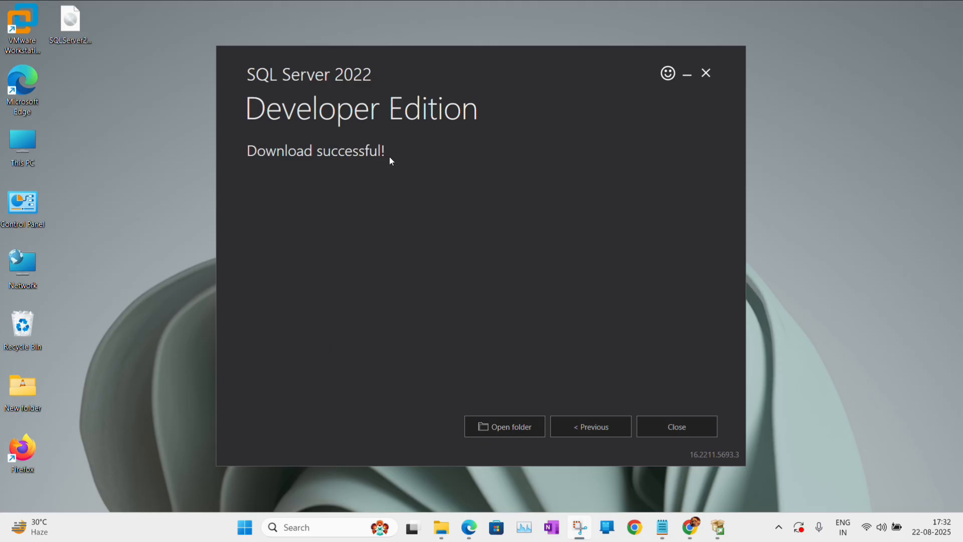
pyautogui.click(676, 433)
# Confirm the installer exit and move SQLServer2022-x64-ENU-Dev.iso from the Desktop into New Volume (D:).
pyautogui.click(482, 288)
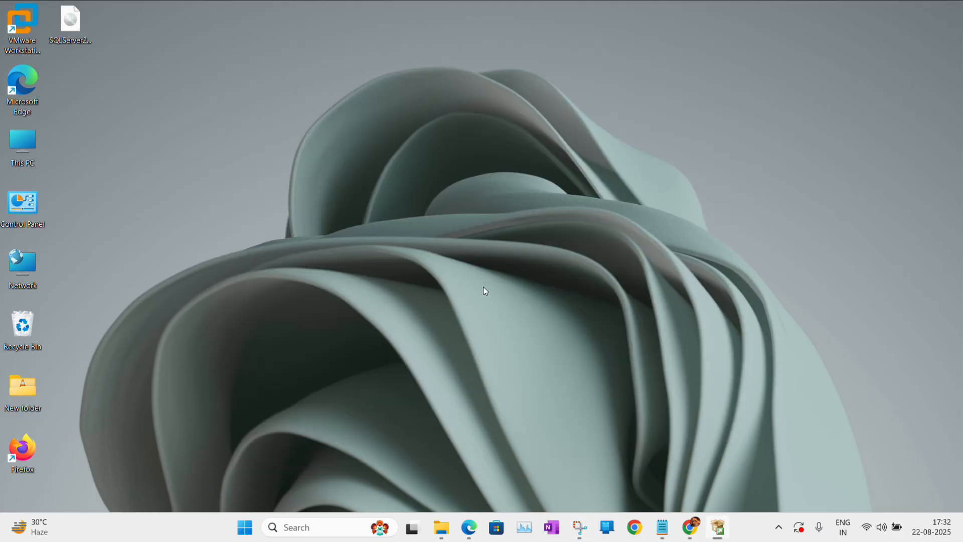
pyautogui.click(67, 29)
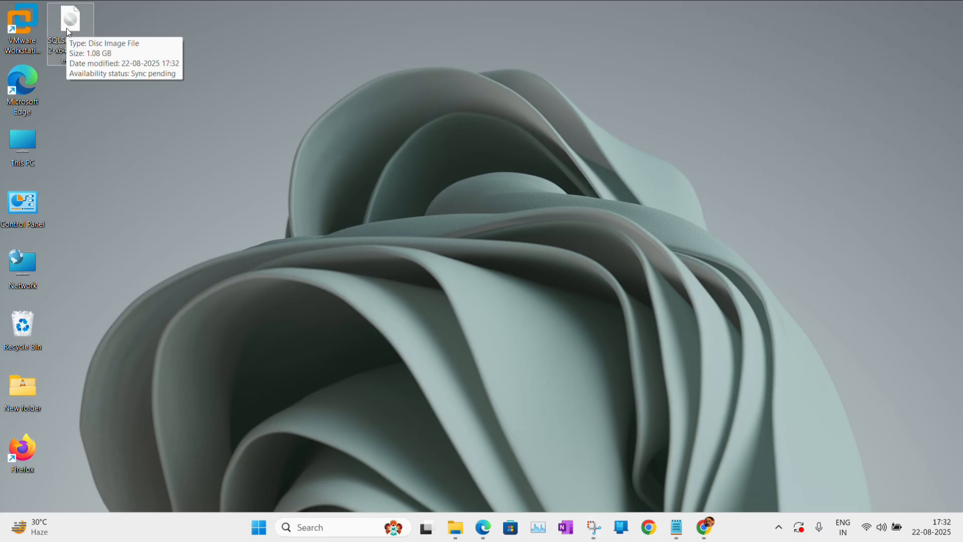
pyautogui.click(457, 535)
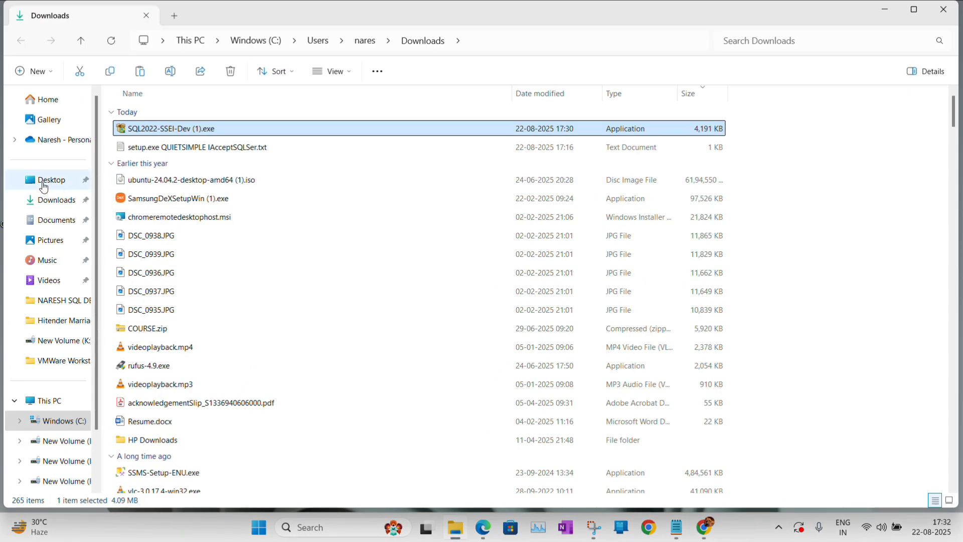
pyautogui.click(45, 181)
pyautogui.click(50, 401)
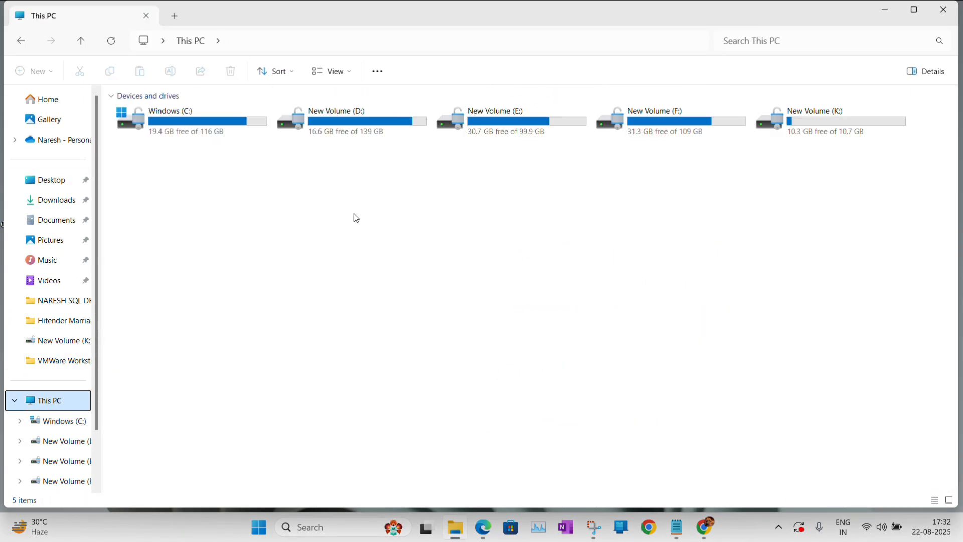
pyautogui.doubleClick(346, 124)
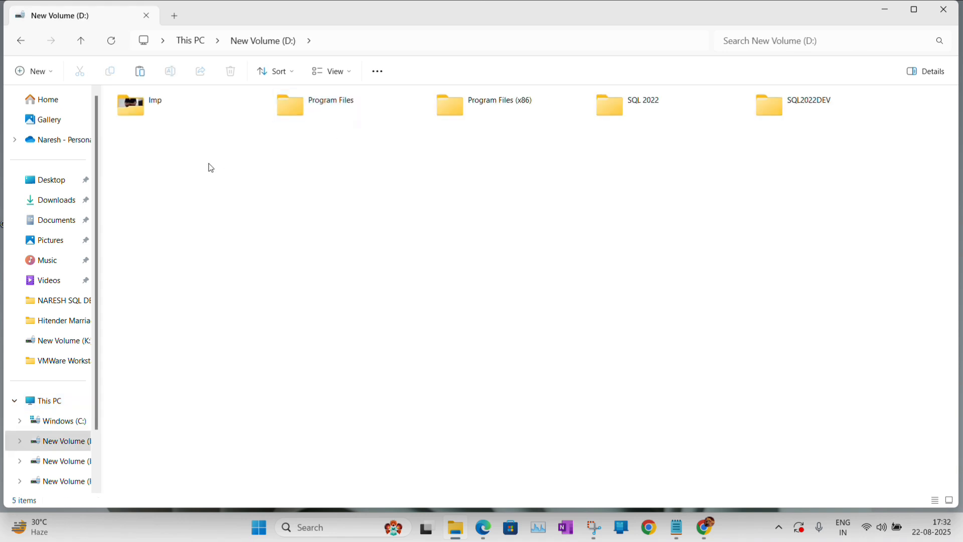
pyautogui.hotkey('ctrl', 'v')
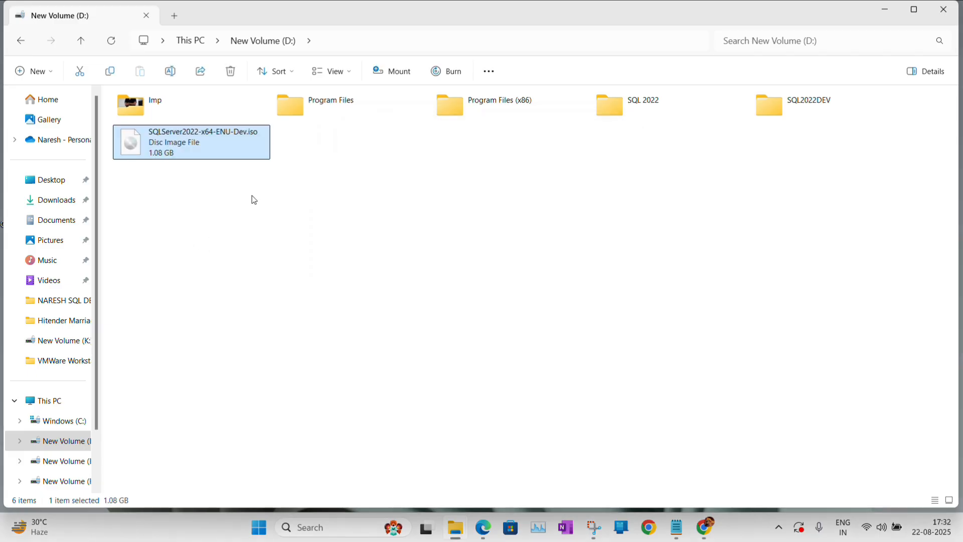
pyautogui.click(224, 193)
# Mount the ISO as drive G: and run its setup.exe as administrator.
pyautogui.rightClick(169, 142)
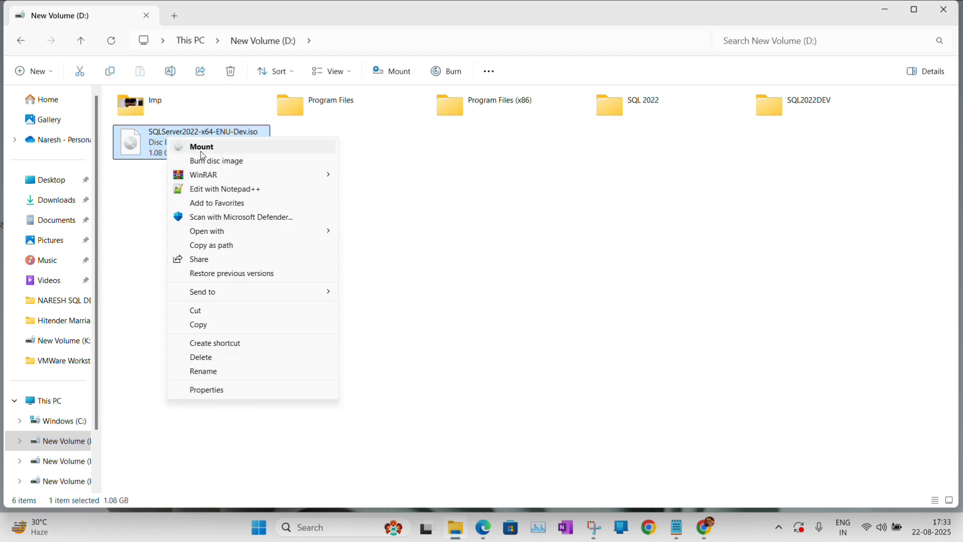
pyautogui.click(210, 150)
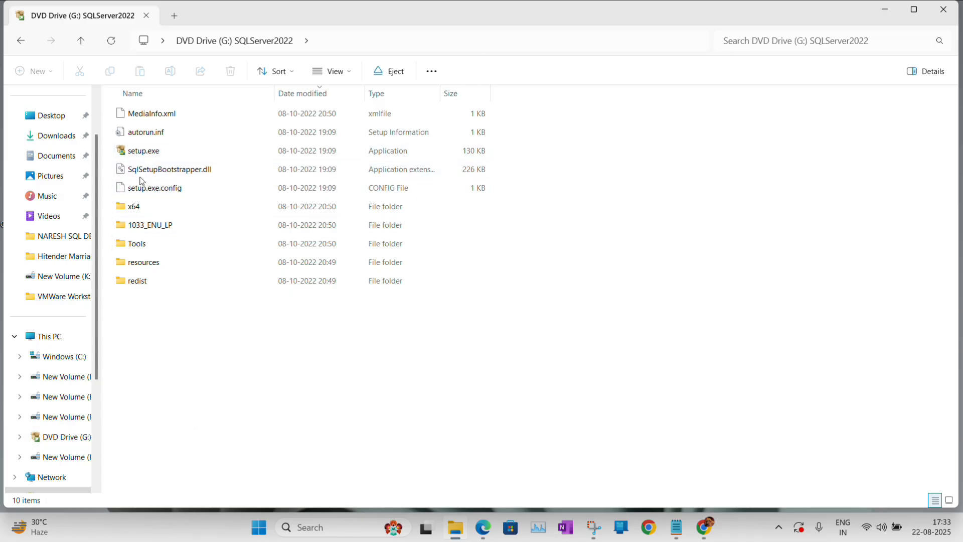
pyautogui.click(146, 151)
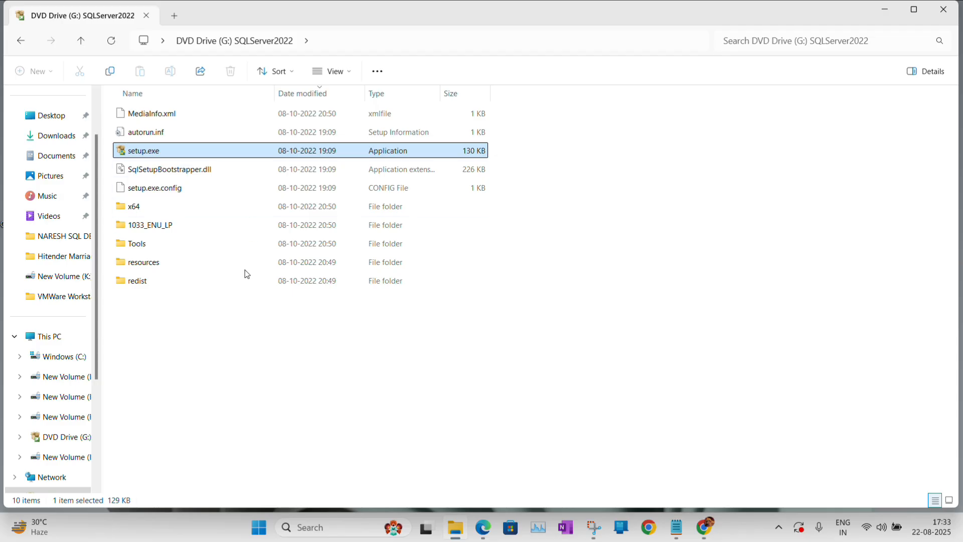
pyautogui.rightClick(144, 154)
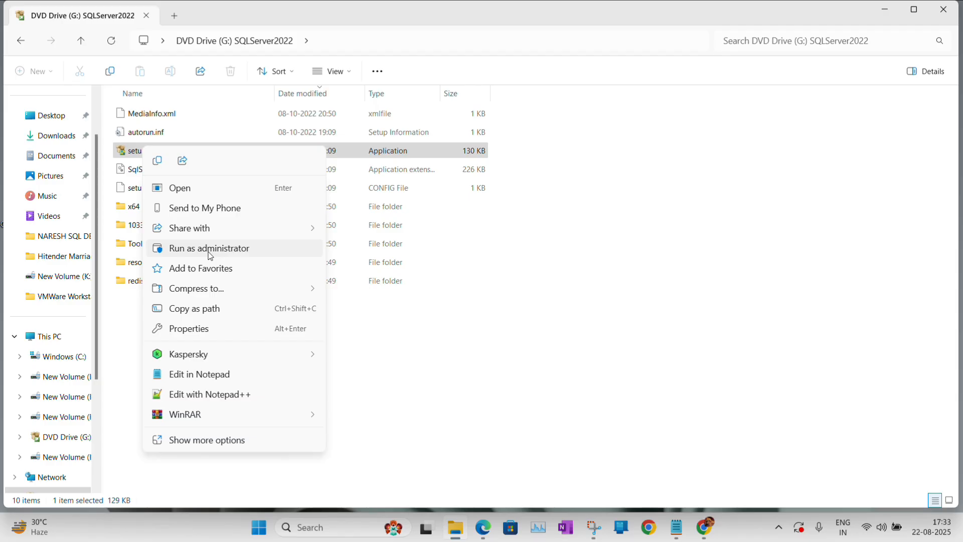
pyautogui.click(210, 248)
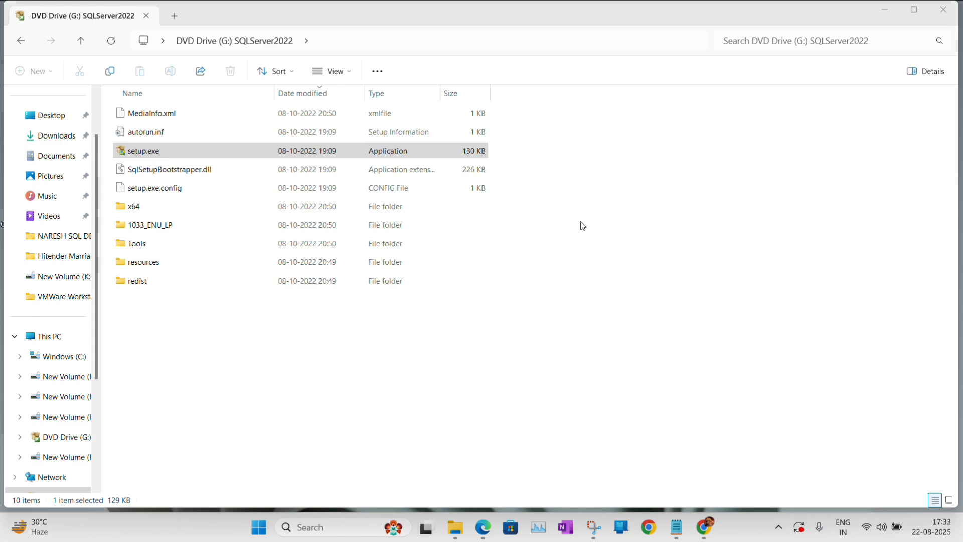
# Minimize File Explorer and show the Installation page in SQL Server Installation Center.
pyautogui.click(891, 8)
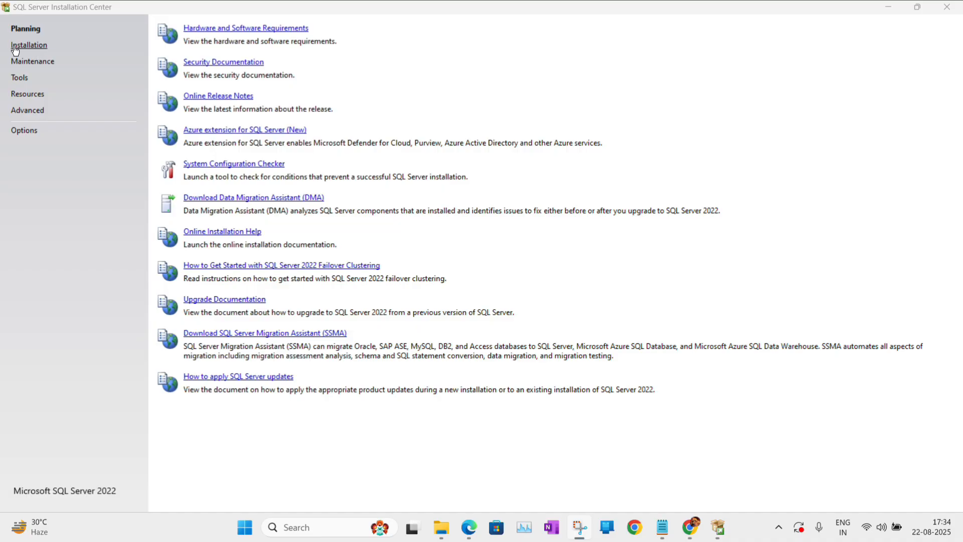
pyautogui.click(36, 48)
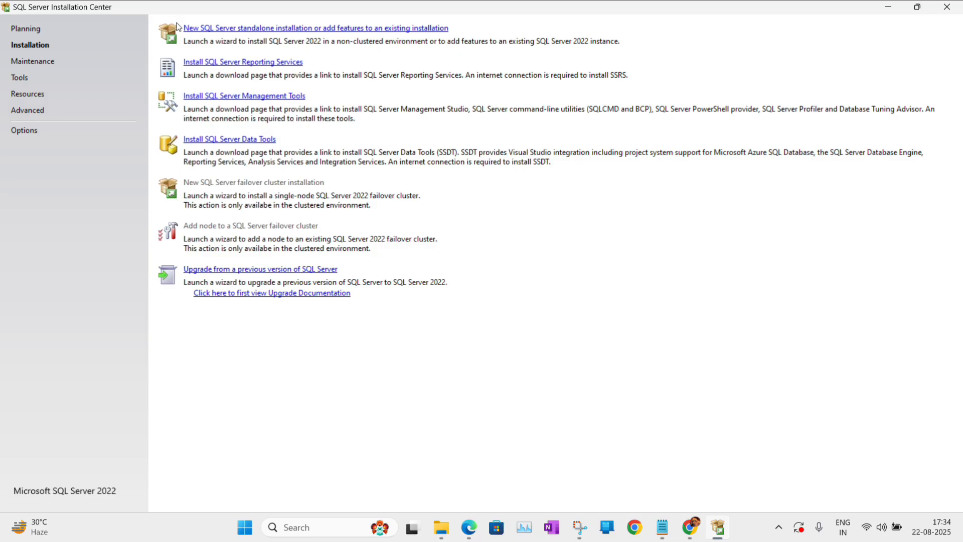
# Start a new standalone installation with the Developer edition and accept the license terms.
pyautogui.click(232, 29)
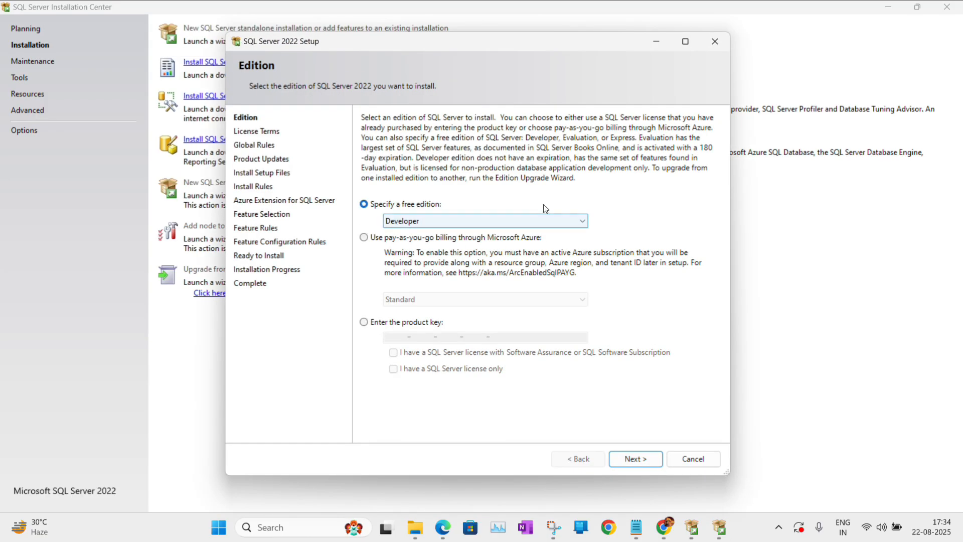
pyautogui.click(636, 461)
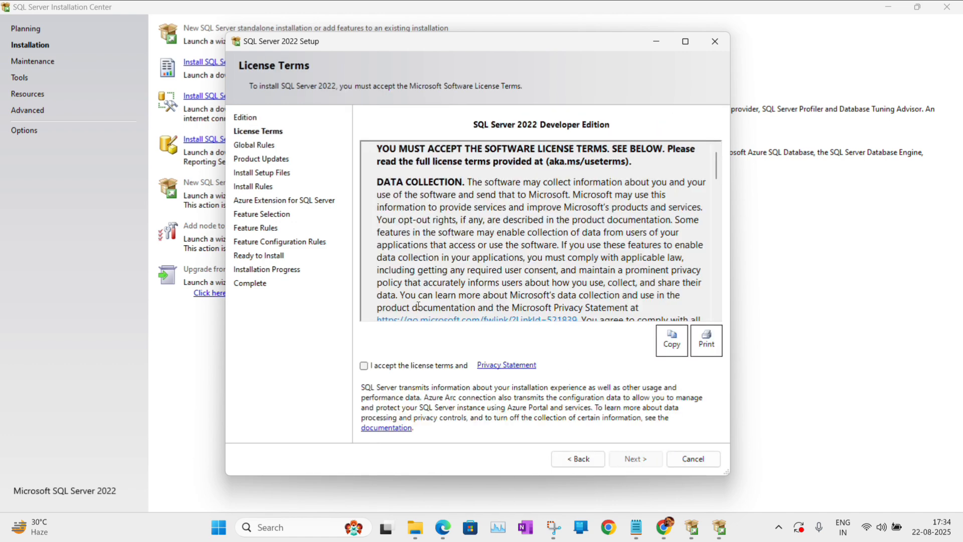
pyautogui.click(364, 366)
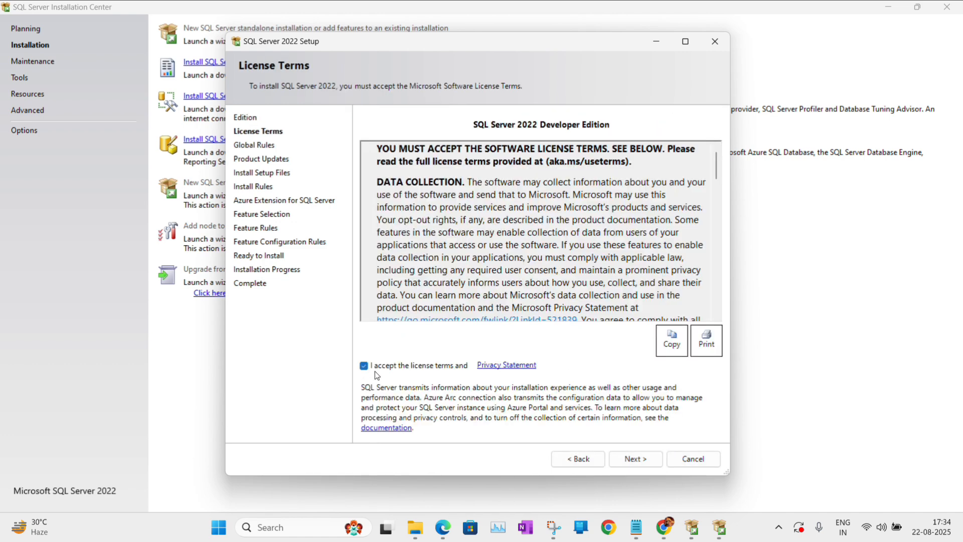
pyautogui.click(631, 458)
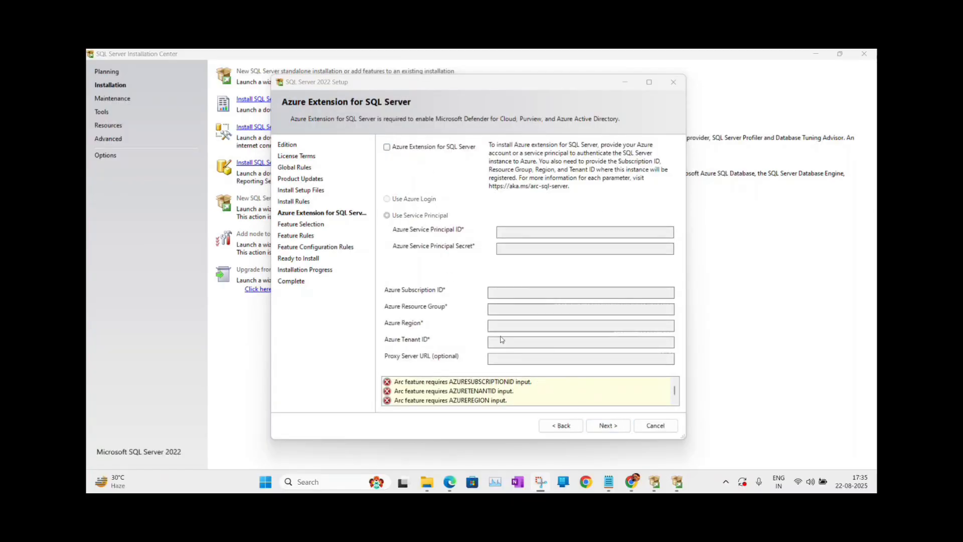
# Skip the Azure extension and install Database Engine Services, SQL Server Replication and Full-Text Search.
pyautogui.click(604, 424)
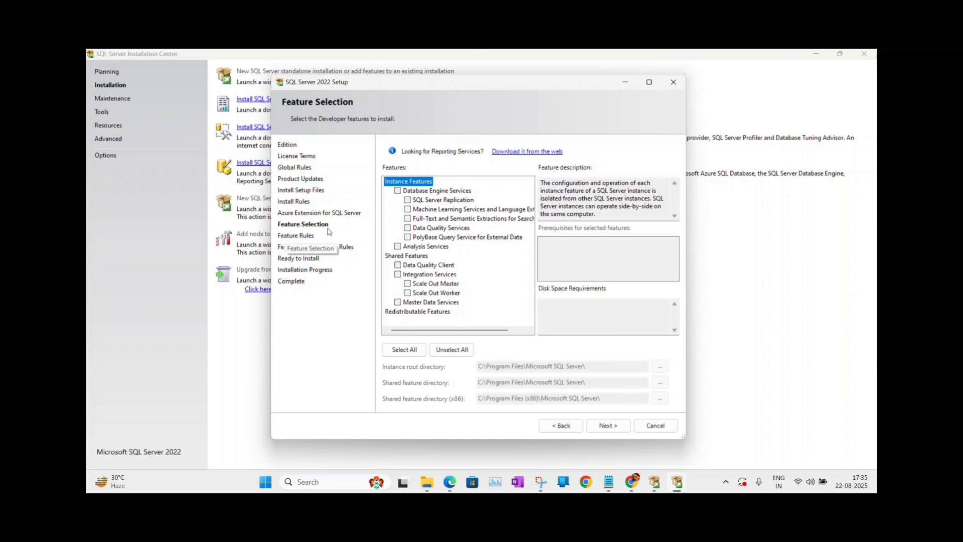
pyautogui.click(398, 191)
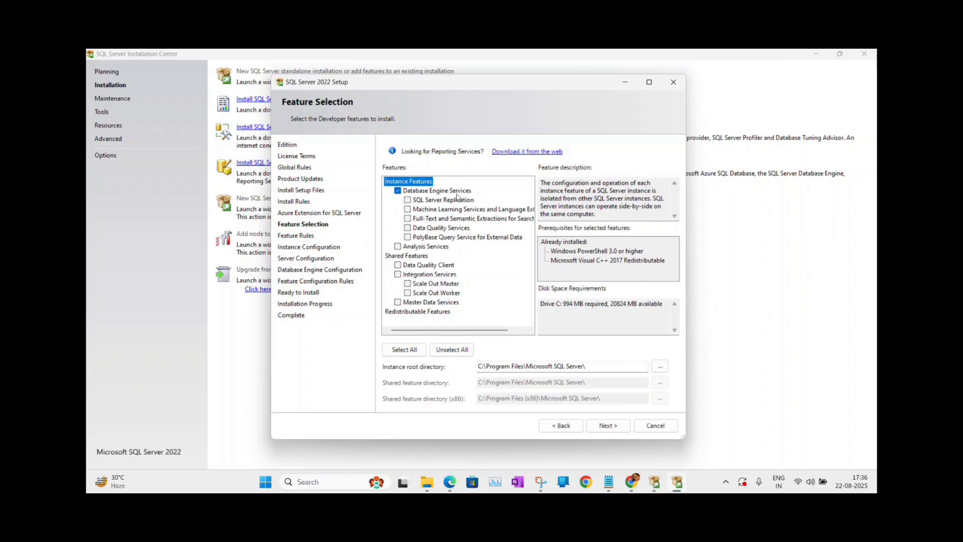
pyautogui.click(409, 200)
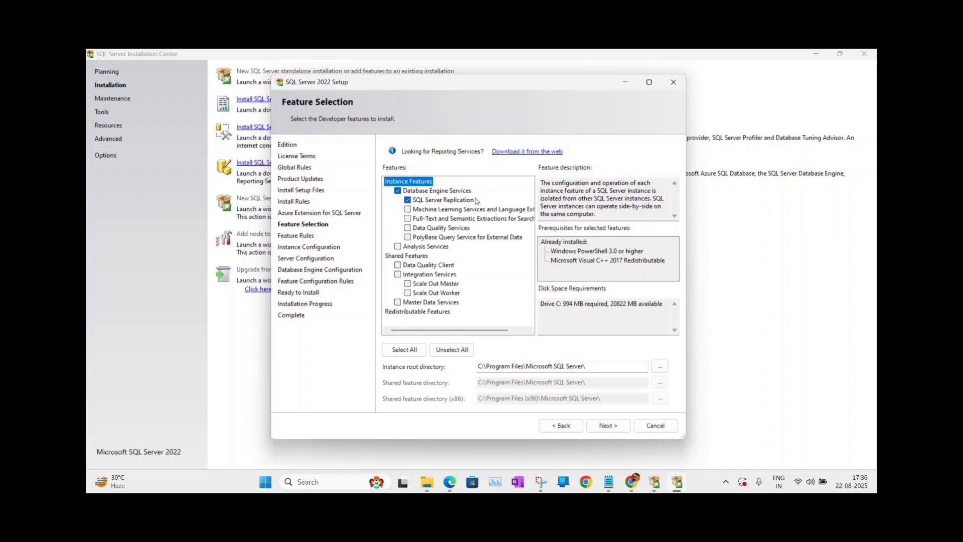
pyautogui.click(407, 219)
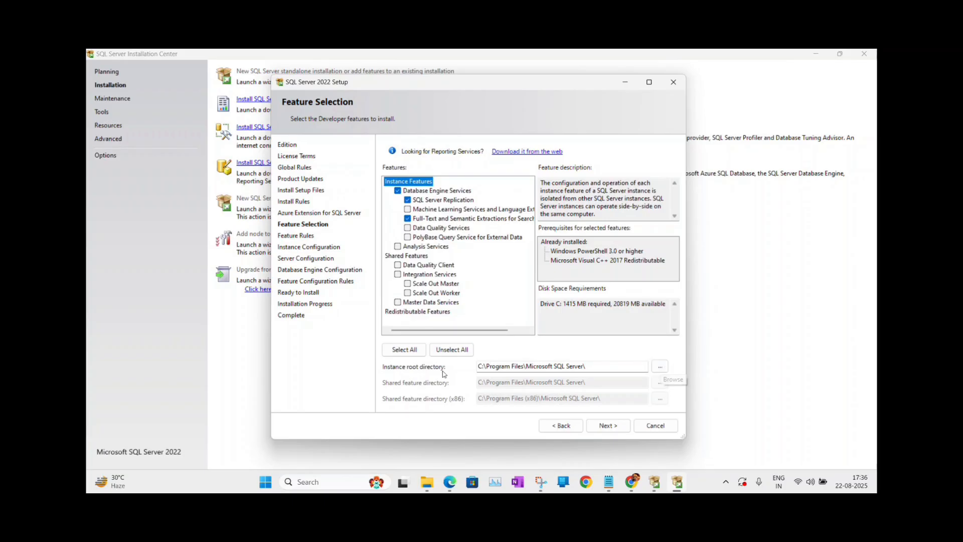
pyautogui.click(602, 427)
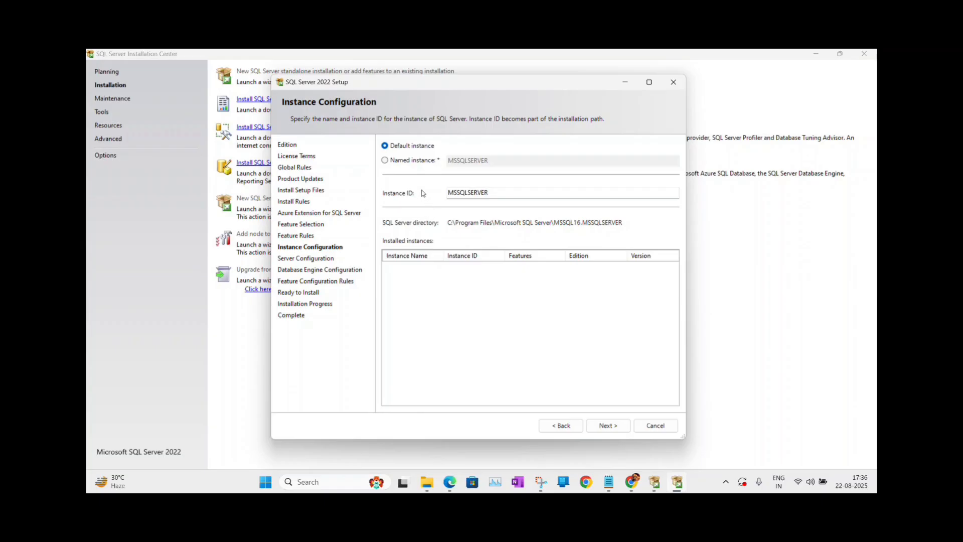
# Set up the named instance DEVSERVER2022 with instance ID DEVSERVER2022.
pyautogui.click(386, 162)
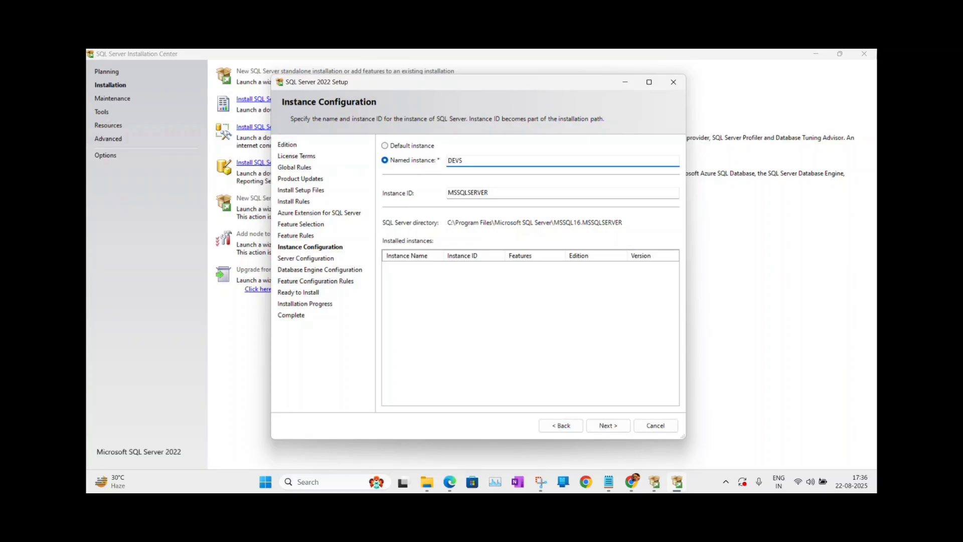
pyautogui.write('DEVSERVER2022')
pyautogui.click(505, 193)
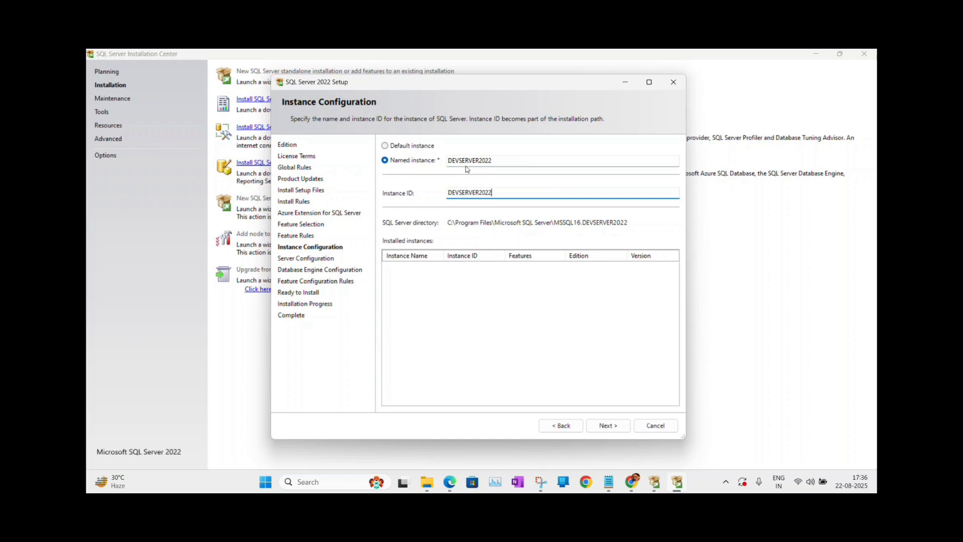
pyautogui.click(607, 425)
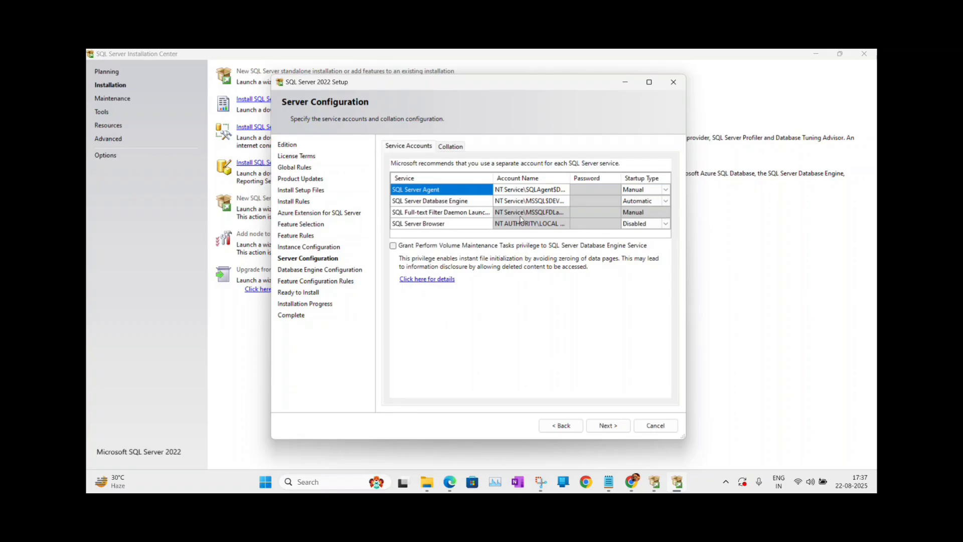
# Leave the default Database Engine service account and SQL_Latin1_General_CP1_CI_AS collation unchanged, then continue.
pyautogui.click(565, 203)
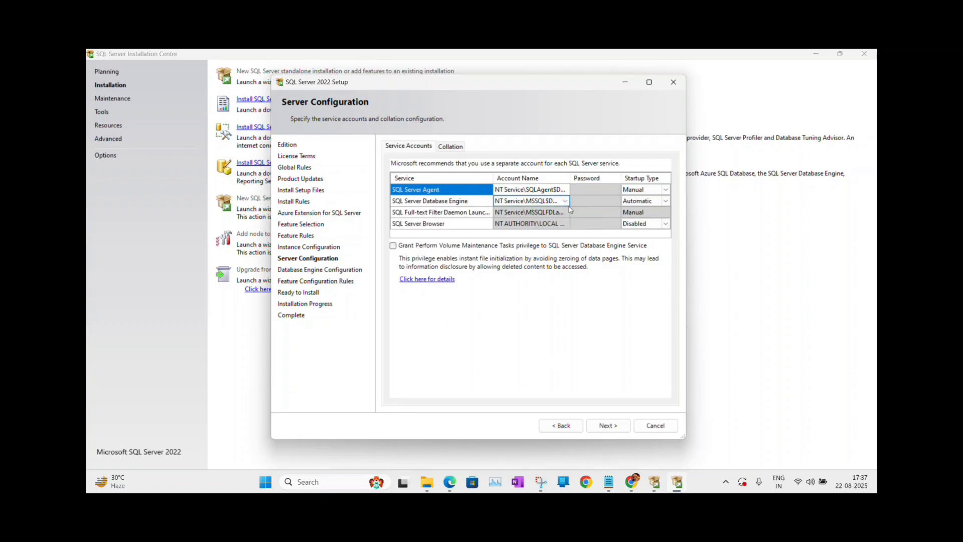
pyautogui.click(452, 146)
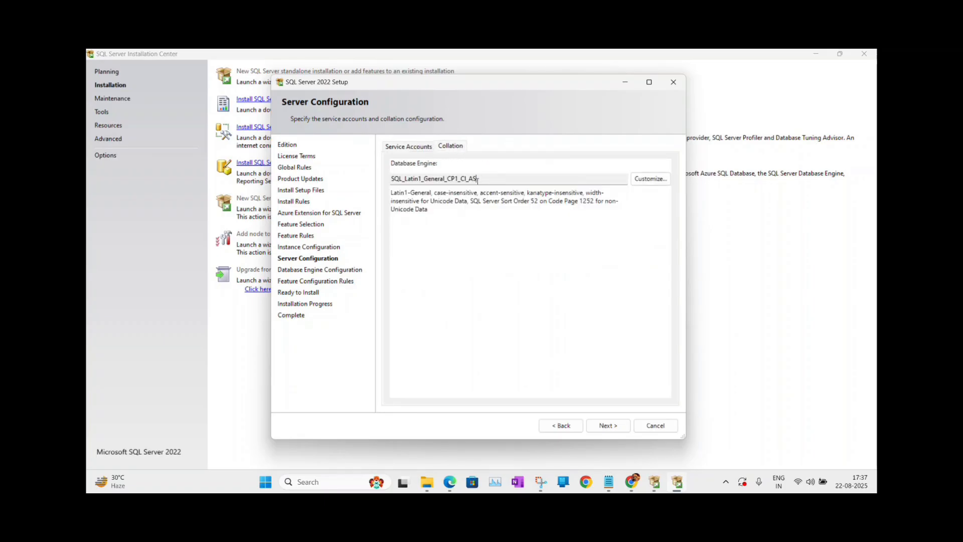
pyautogui.moveTo(477, 179); pyautogui.dragTo(391, 180)
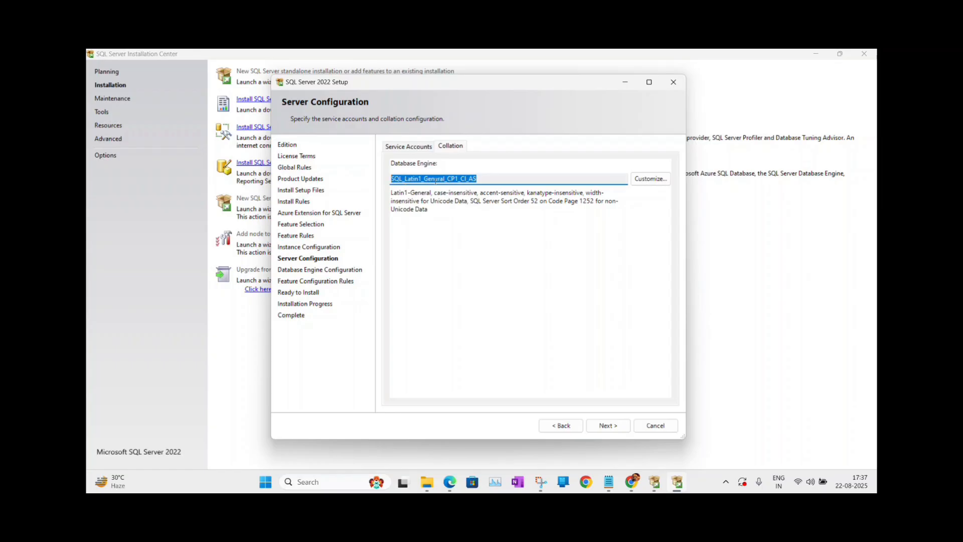
pyautogui.click(480, 178)
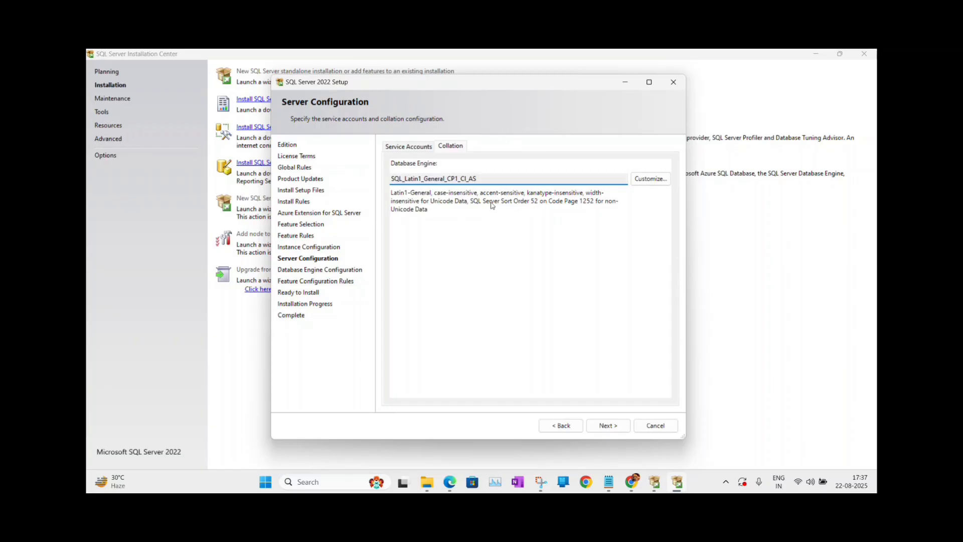
pyautogui.moveTo(479, 179); pyautogui.dragTo(392, 179)
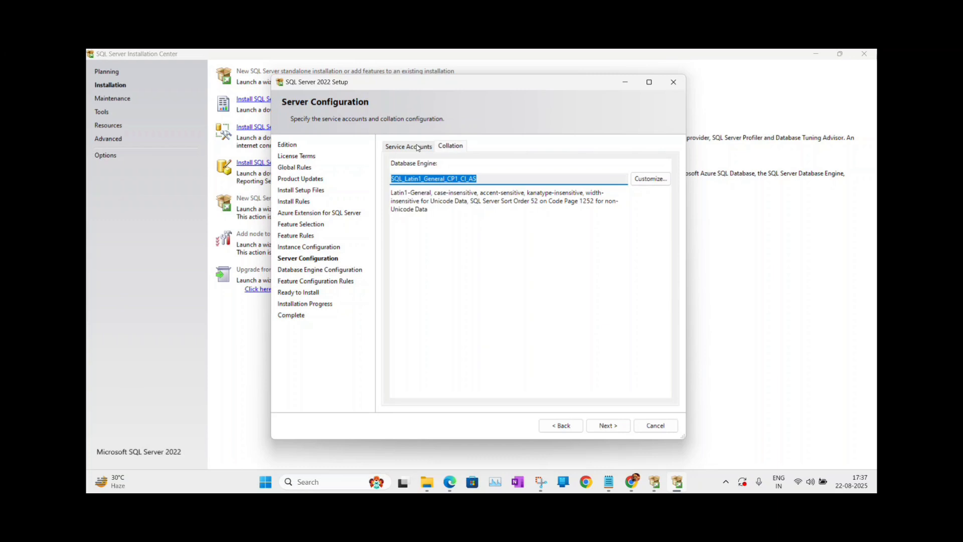
pyautogui.click(479, 179)
pyautogui.moveTo(480, 179); pyautogui.dragTo(397, 185)
pyautogui.click(406, 147)
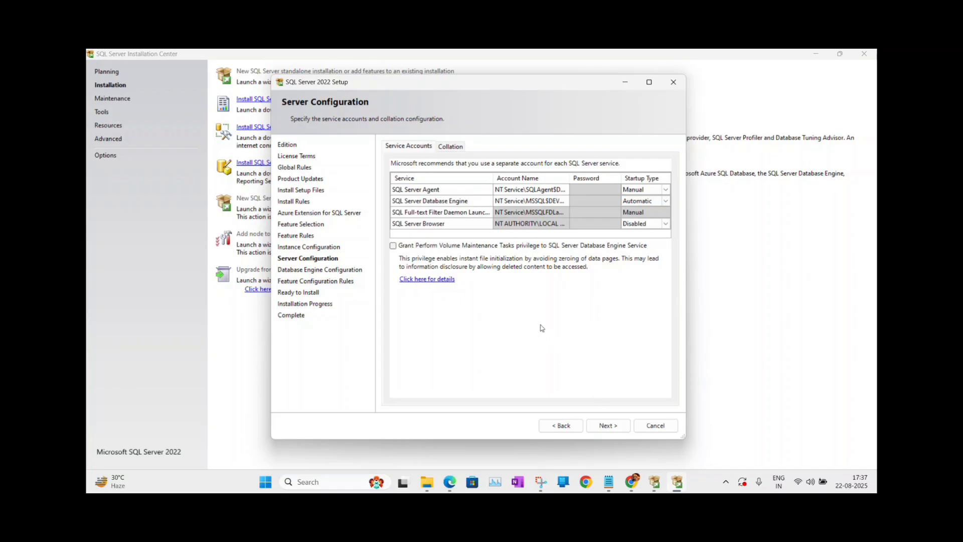
pyautogui.click(605, 425)
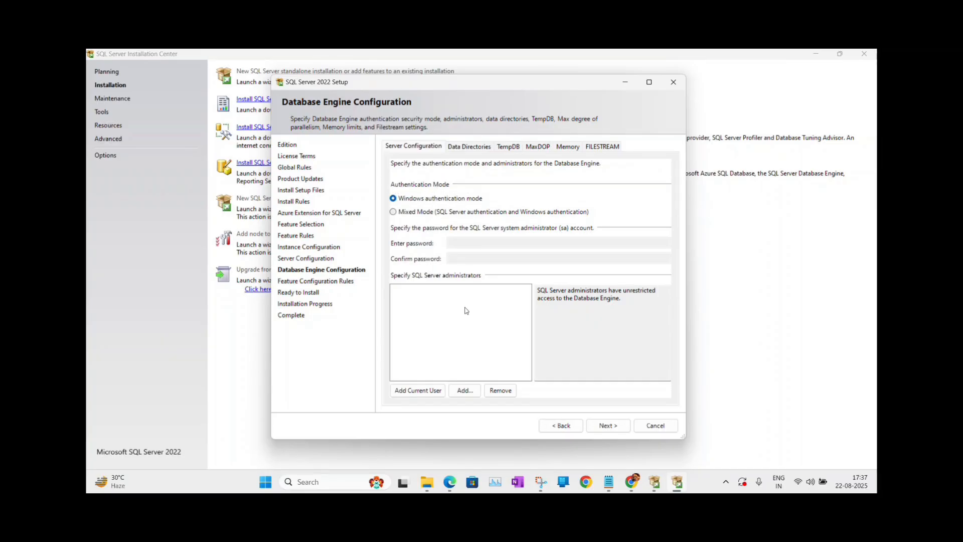
# Add the current Windows user as administrator and switch to Mixed Mode with a confirmed sa password.
pyautogui.click(425, 390)
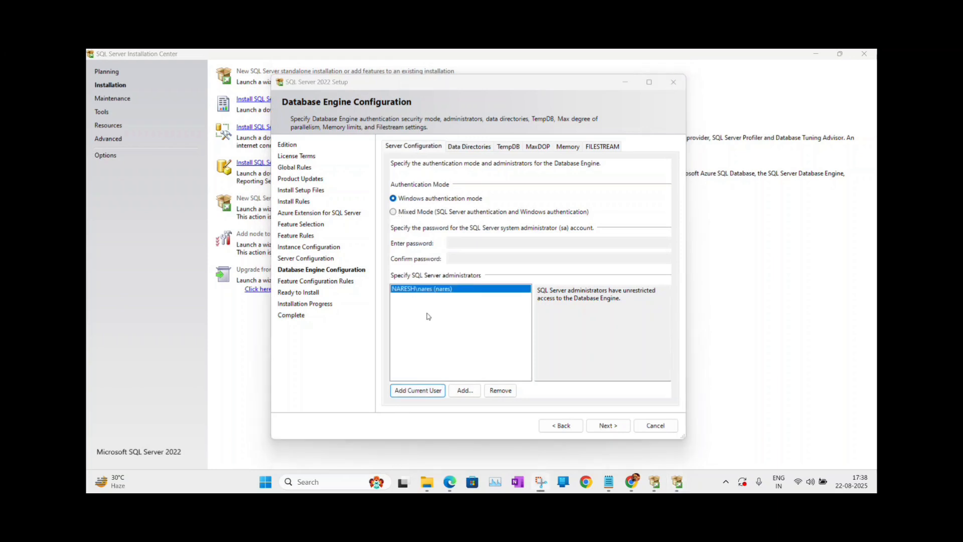
pyautogui.click(395, 214)
pyautogui.click(474, 245)
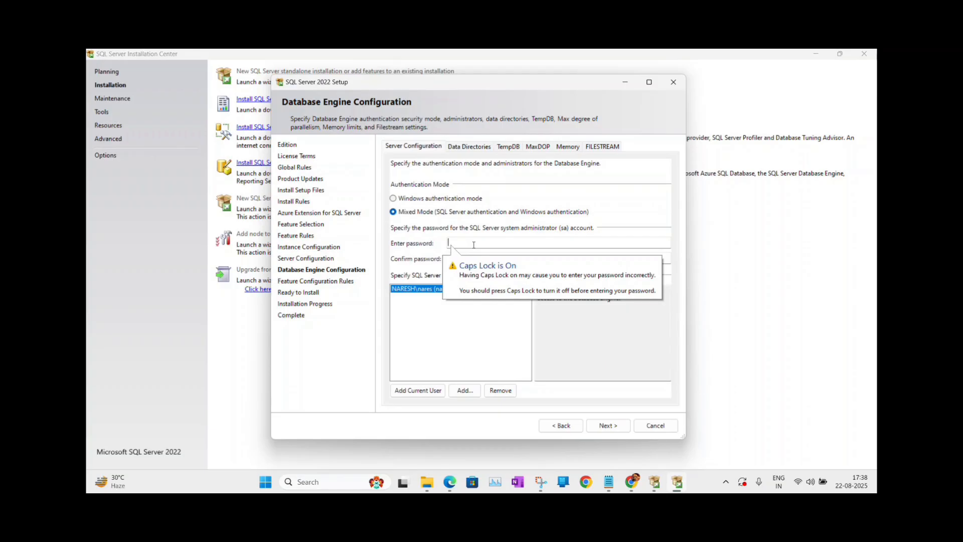
pyautogui.write('**')
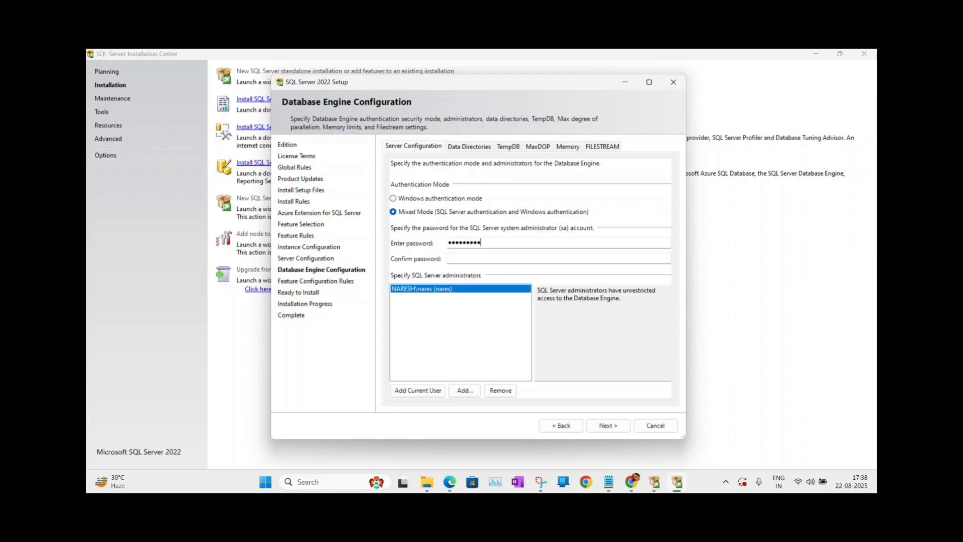
pyautogui.click(472, 257)
pyautogui.write('*')
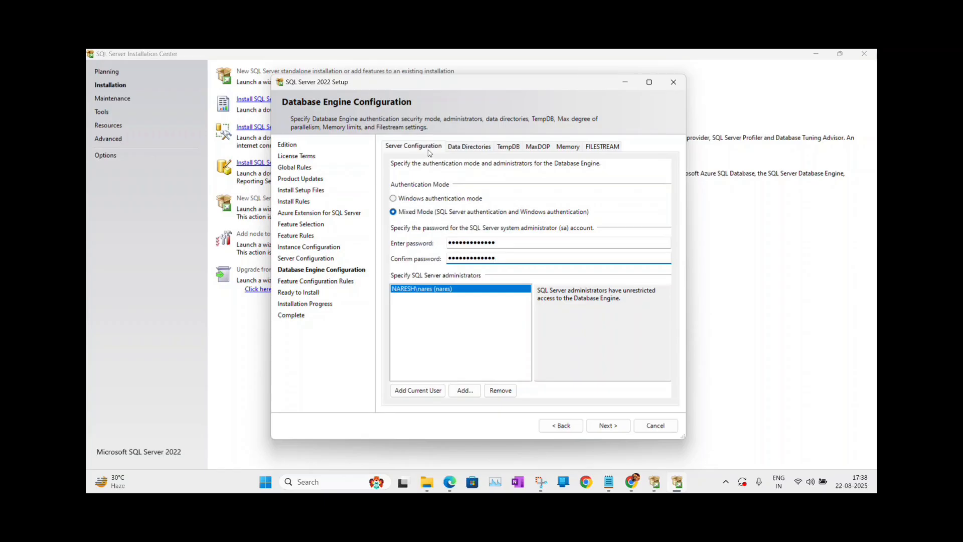
# Review the Data Directories, TempDB, MaxDOP and Memory settings, then advance to Ready to Install.
pyautogui.click(461, 149)
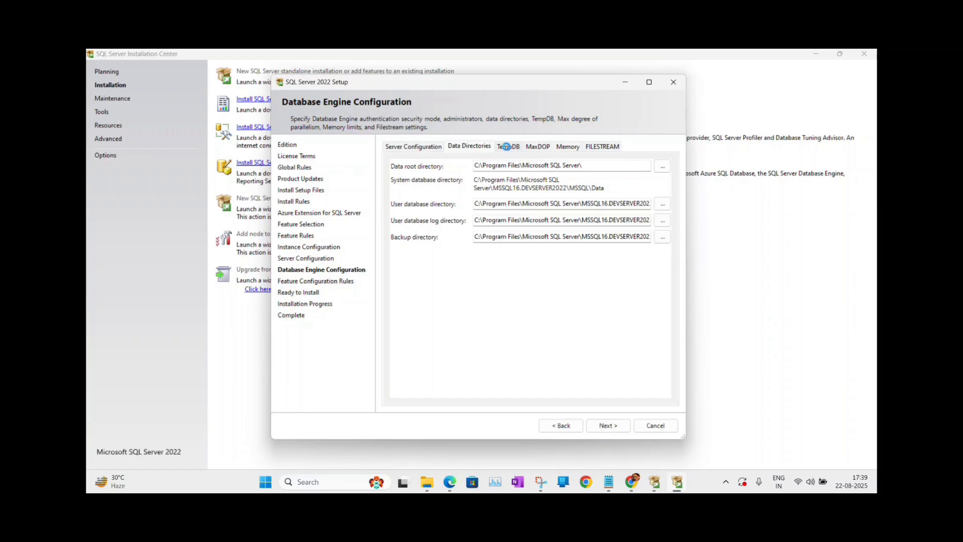
pyautogui.click(507, 149)
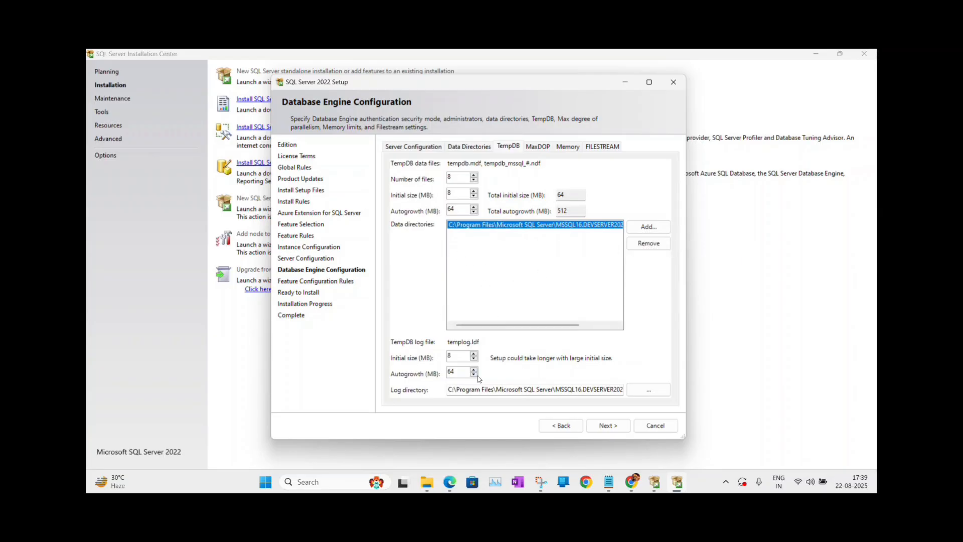
pyautogui.click(542, 148)
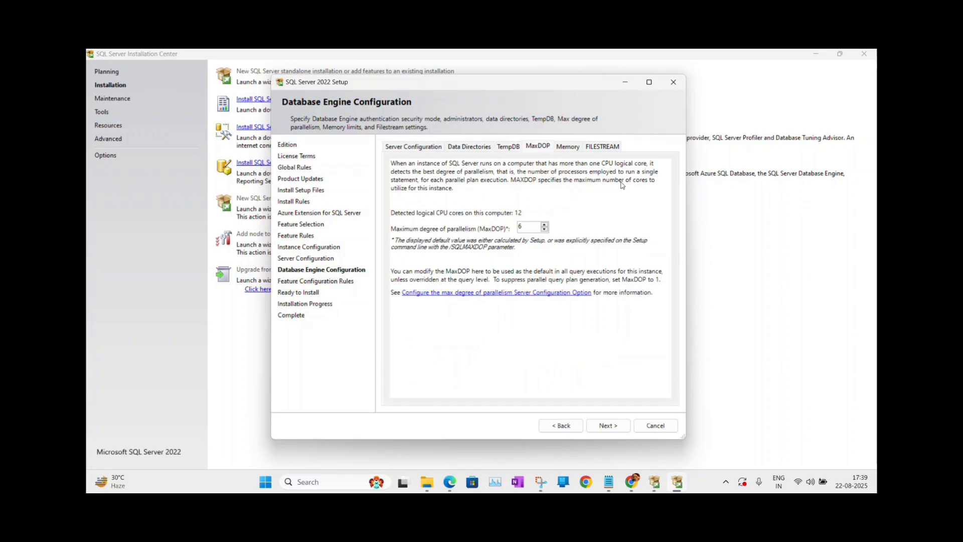
pyautogui.click(569, 148)
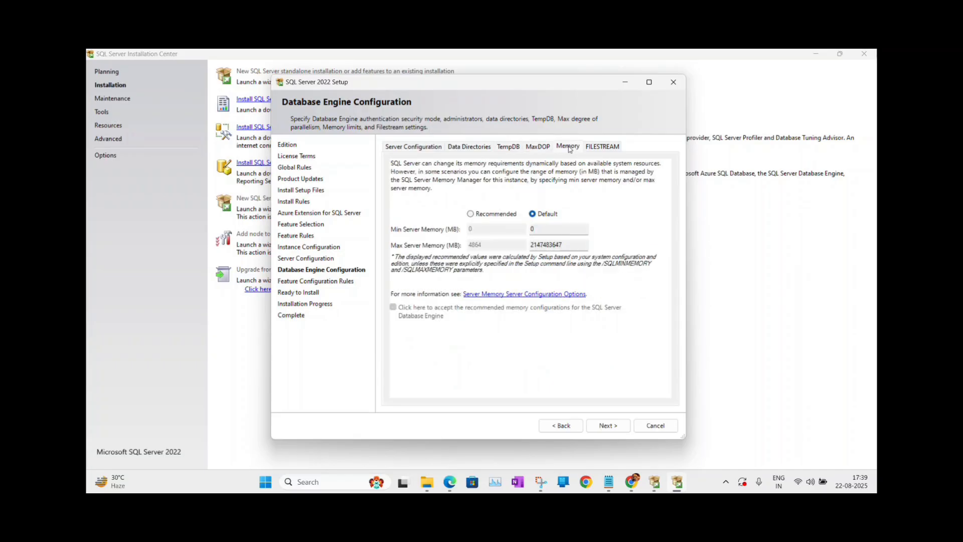
pyautogui.click(542, 149)
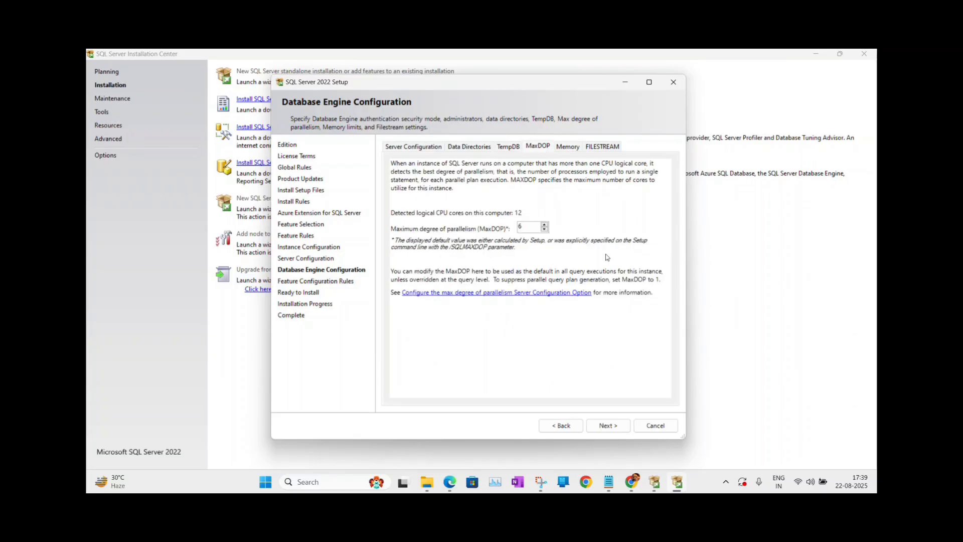
pyautogui.click(605, 426)
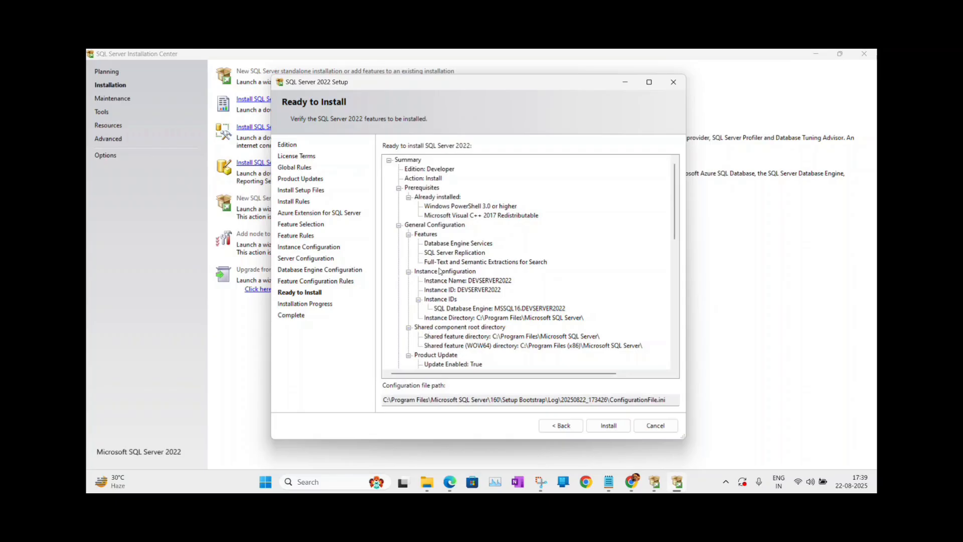
# Check the DEVSERVER2022 instance name and collation in the summary, then start the installation.
pyautogui.click(472, 284)
pyautogui.click(497, 284)
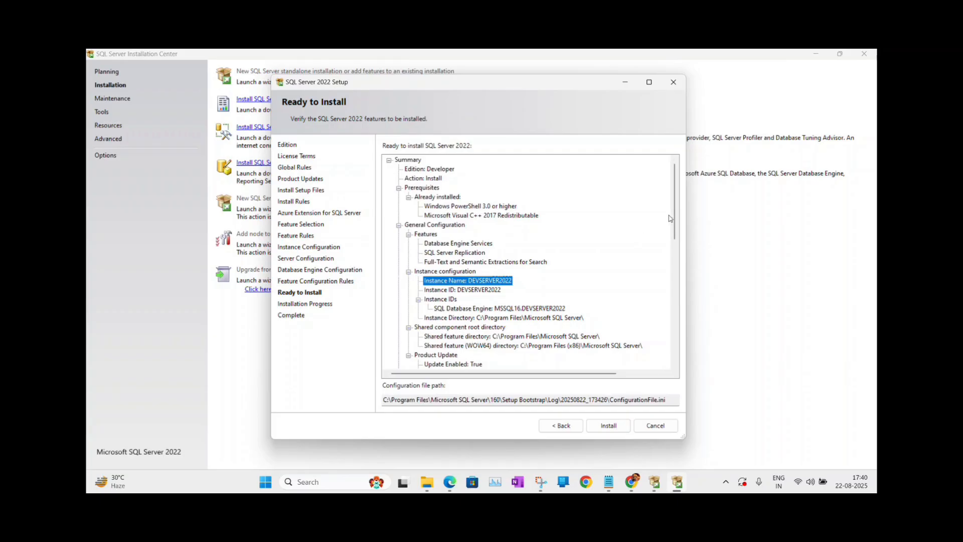
pyautogui.moveTo(674, 215); pyautogui.dragTo(679, 337)
pyautogui.click(454, 301)
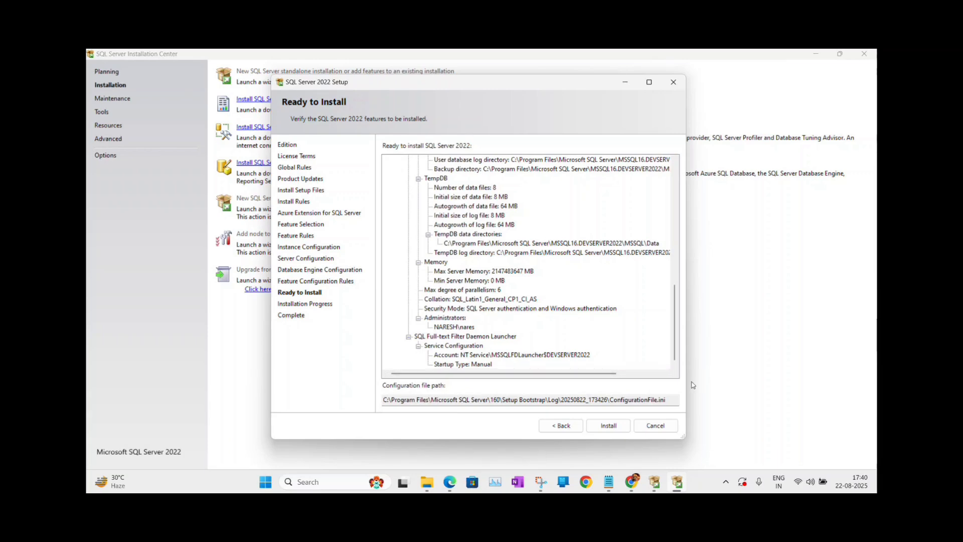
pyautogui.click(605, 426)
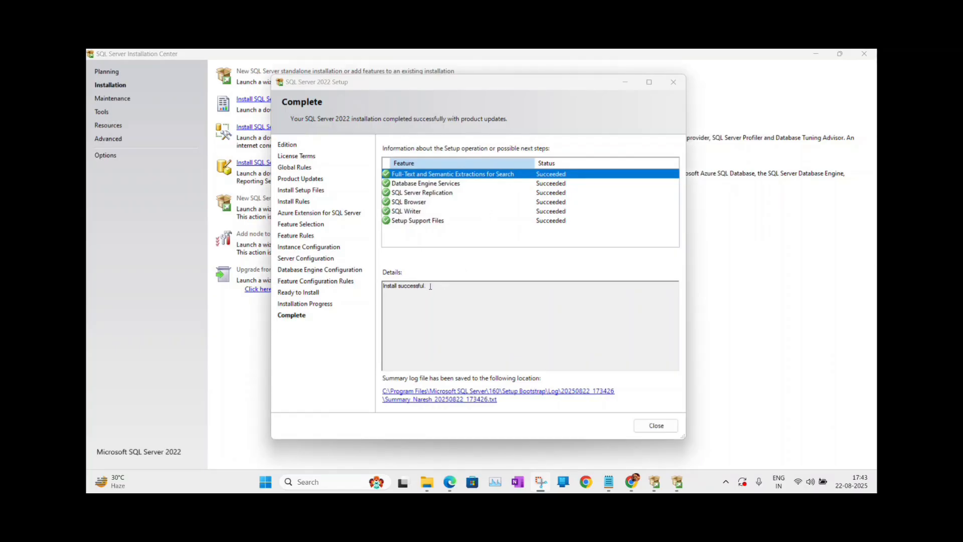
# Close the completed setup wizard and the SQL Server Installation Center window.
pyautogui.moveTo(427, 285); pyautogui.dragTo(391, 284)
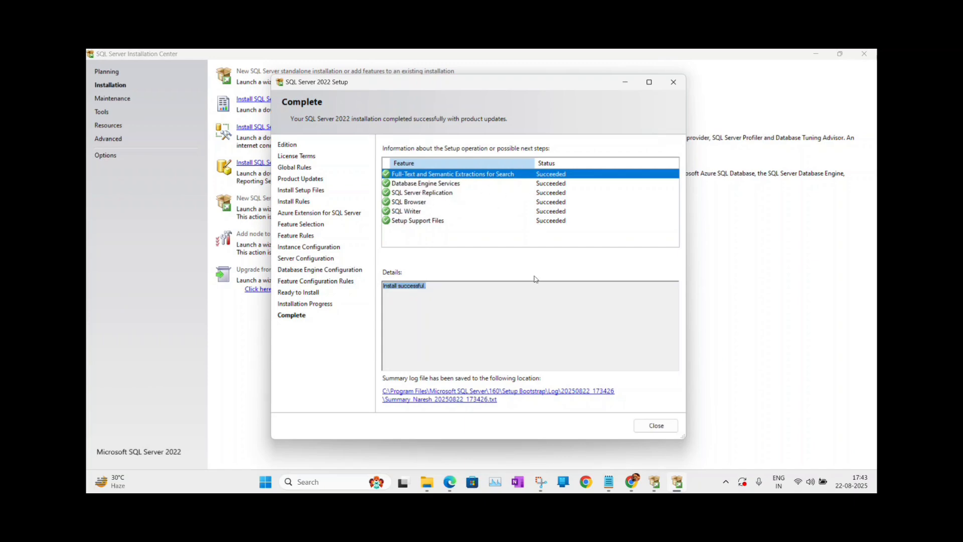
pyautogui.click(674, 83)
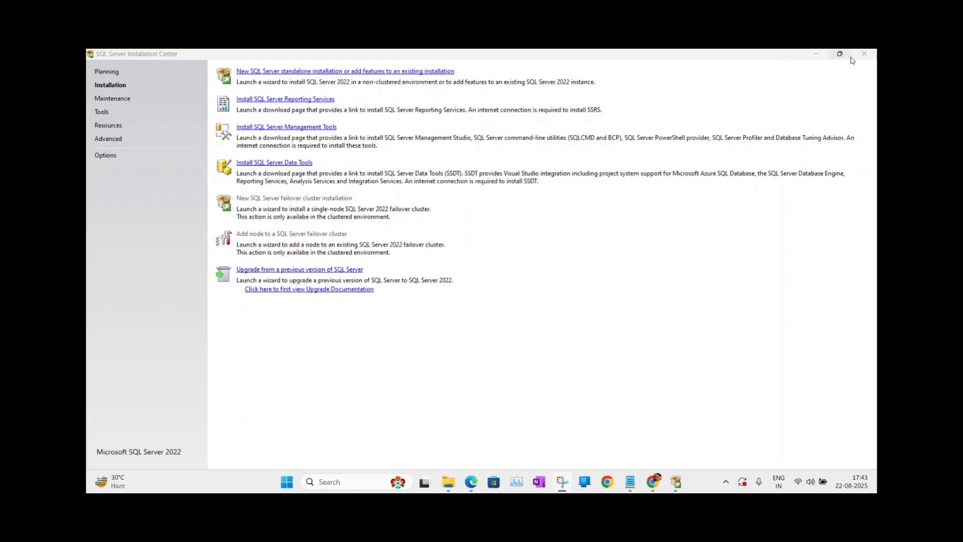
pyautogui.click(865, 56)
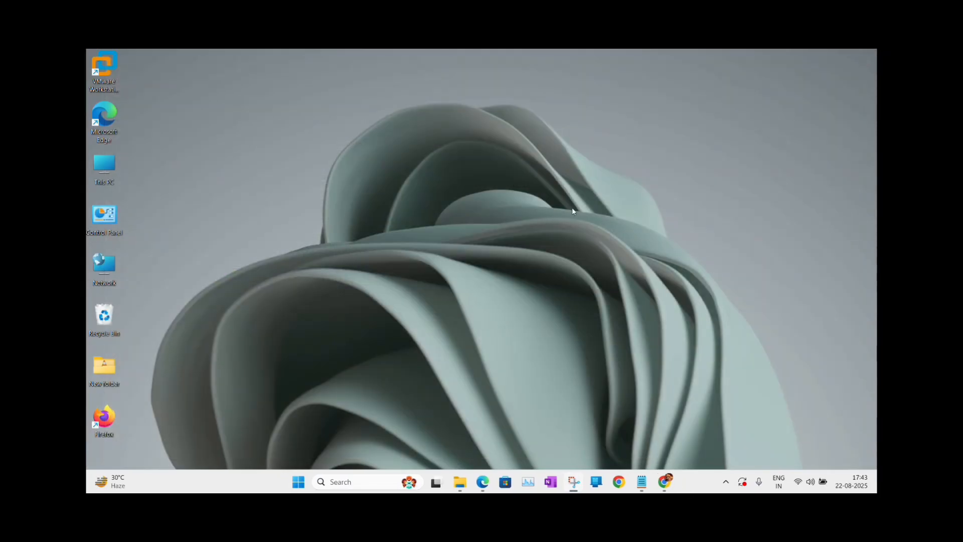
# Search the Start menu for SSMS and launch SQL Server Management Studio 20.
pyautogui.press('super')
pyautogui.write('SSMS')
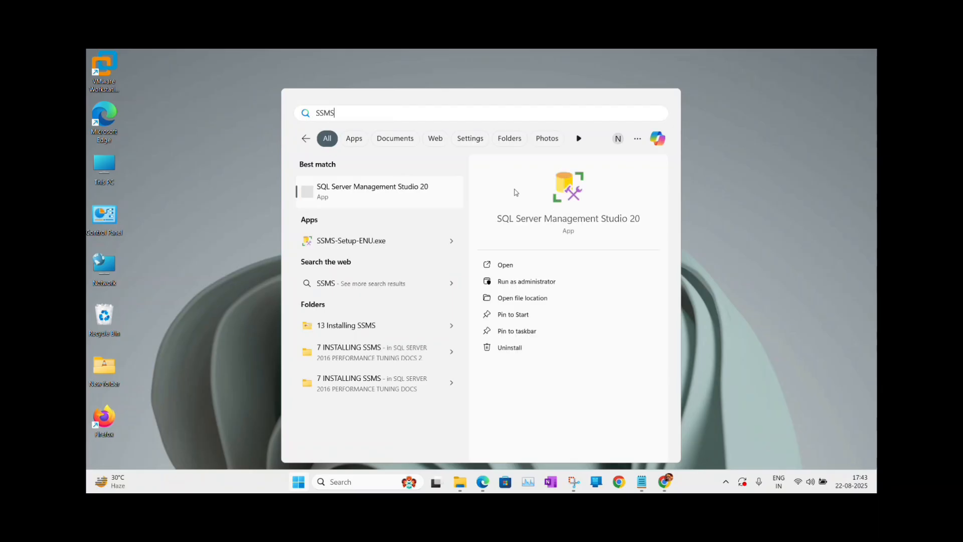
pyautogui.click(509, 267)
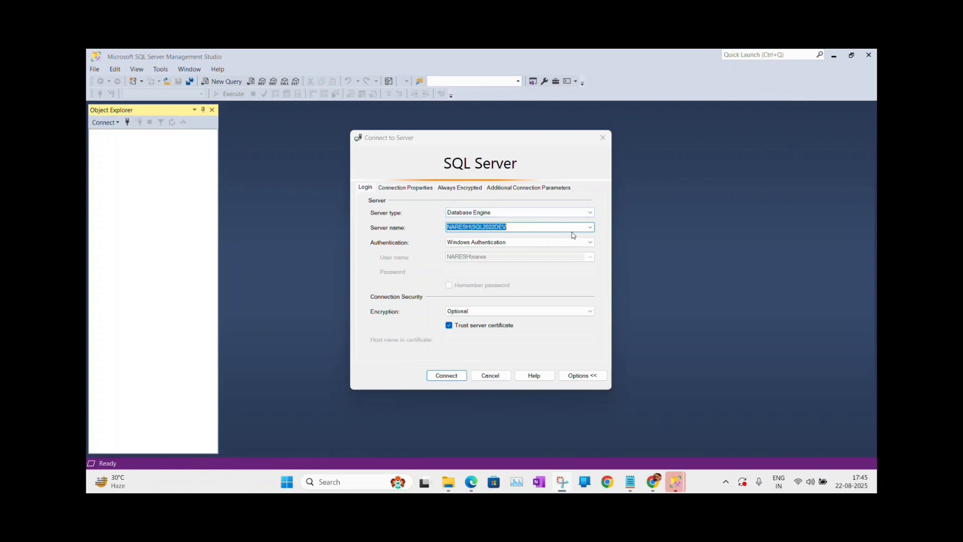
# Browse the local Database Engine servers and pick DEVSERVER2022 as the server name.
pyautogui.click(590, 227)
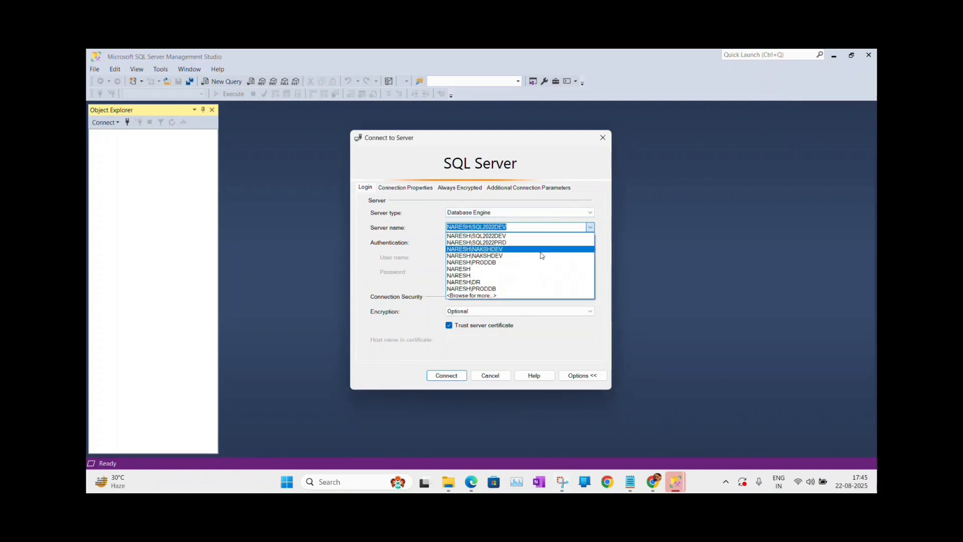
pyautogui.click(484, 295)
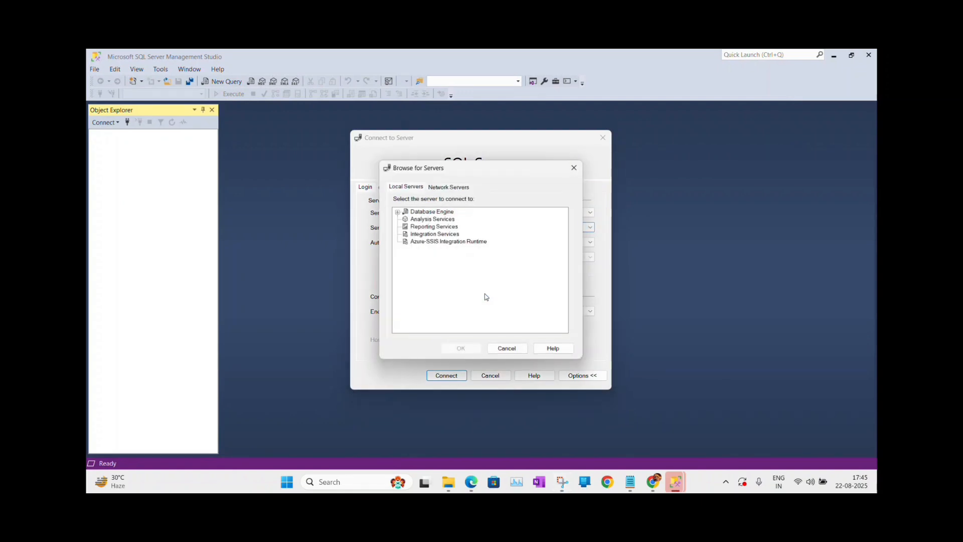
pyautogui.click(397, 212)
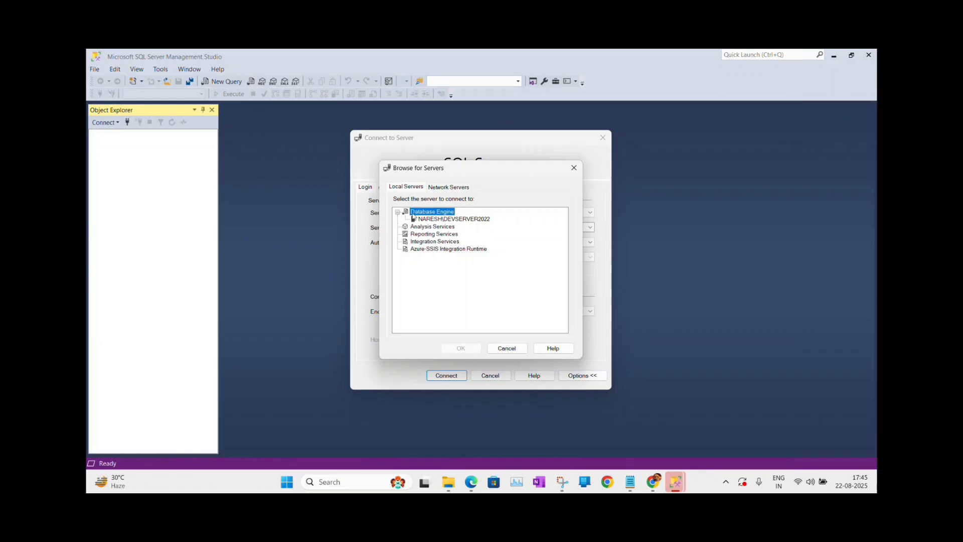
pyautogui.click(460, 220)
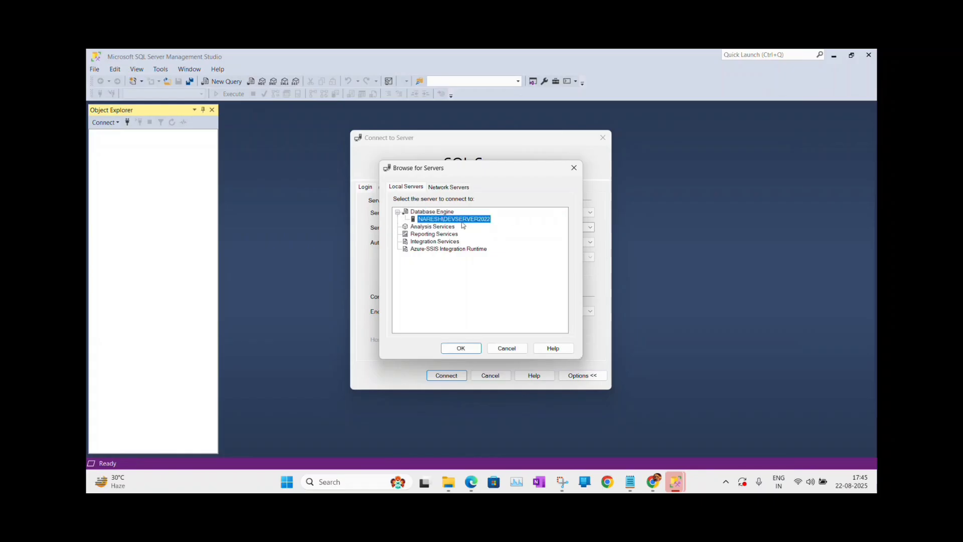
pyautogui.click(463, 349)
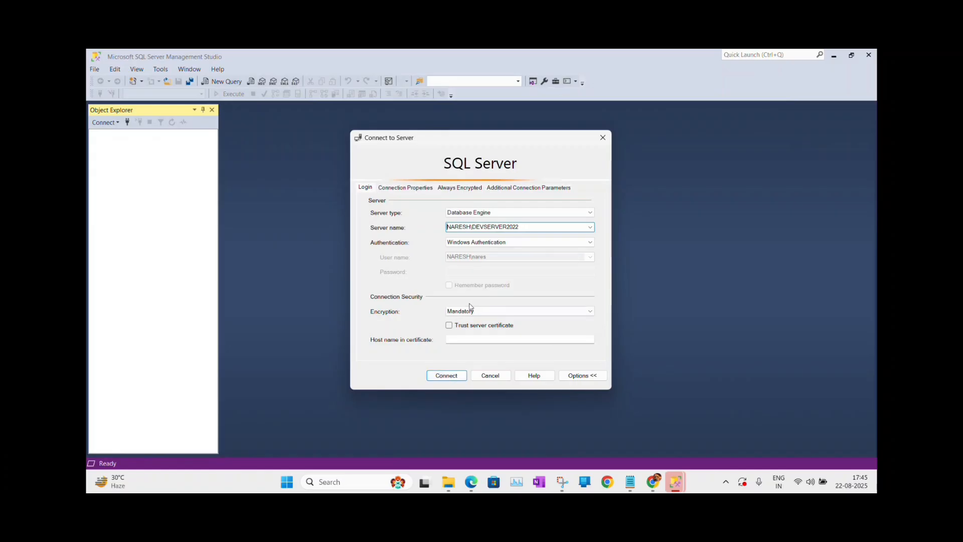
# Set encryption to Optional, trust the server certificate, and connect.
pyautogui.click(470, 310)
pyautogui.click(469, 325)
pyautogui.click(449, 325)
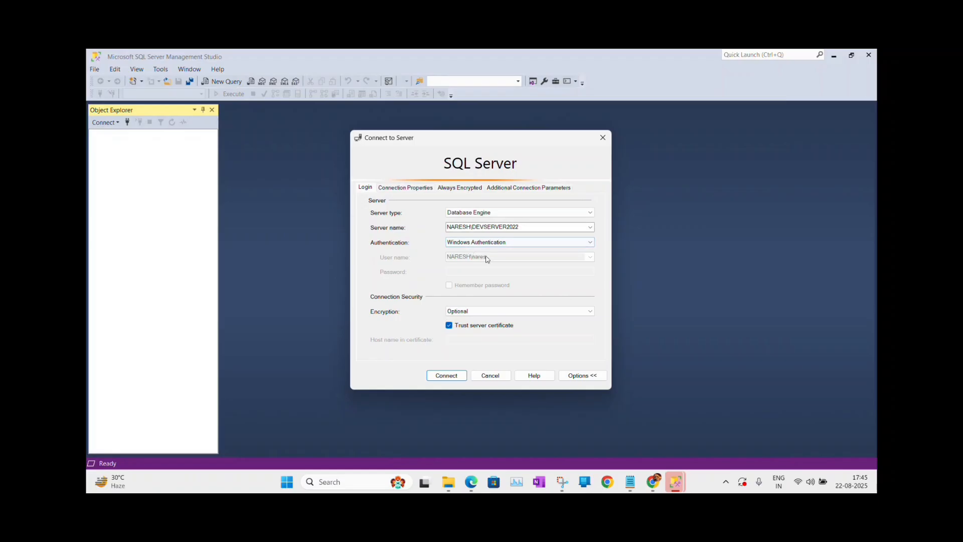
pyautogui.click(439, 376)
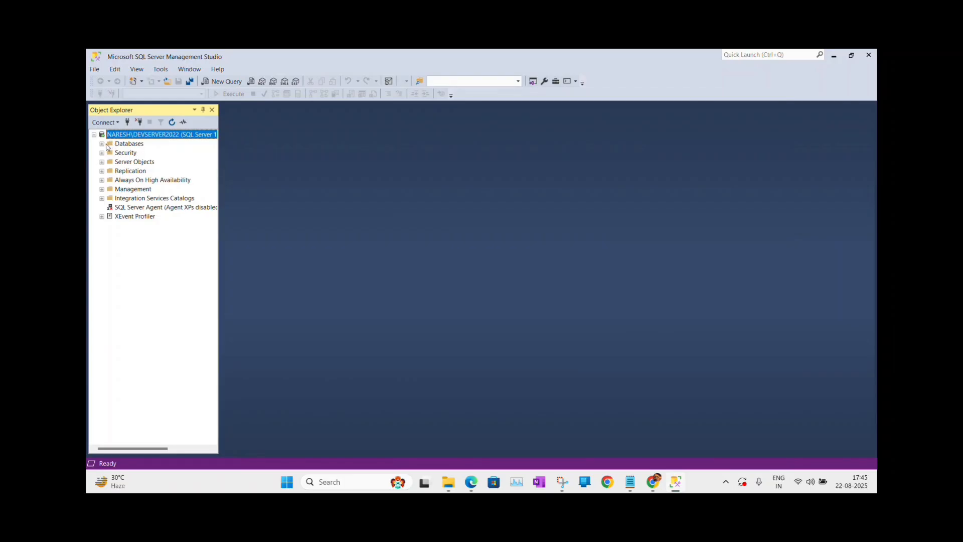
# Expand the Databases folder and check the disabled SQL Server Agent node in Object Explorer.
pyautogui.click(102, 144)
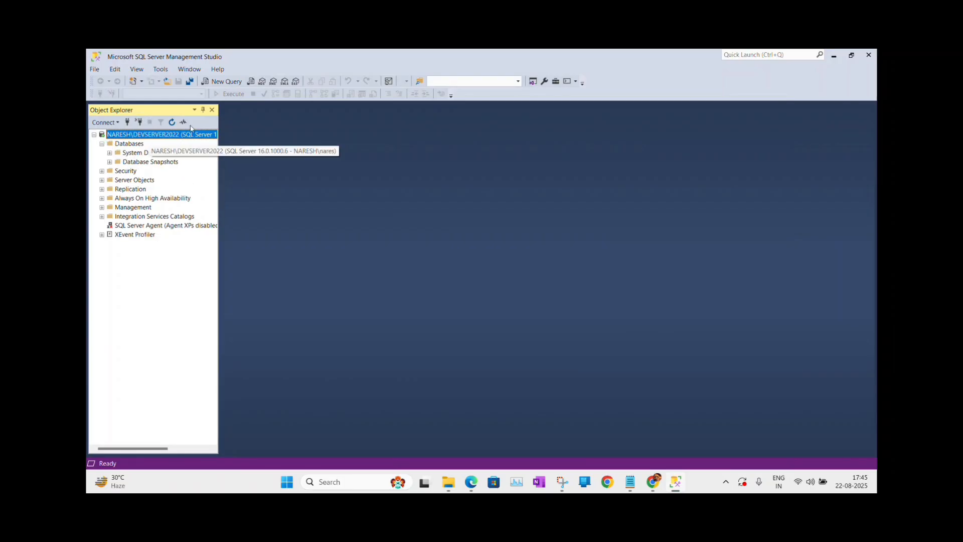
pyautogui.click(143, 234)
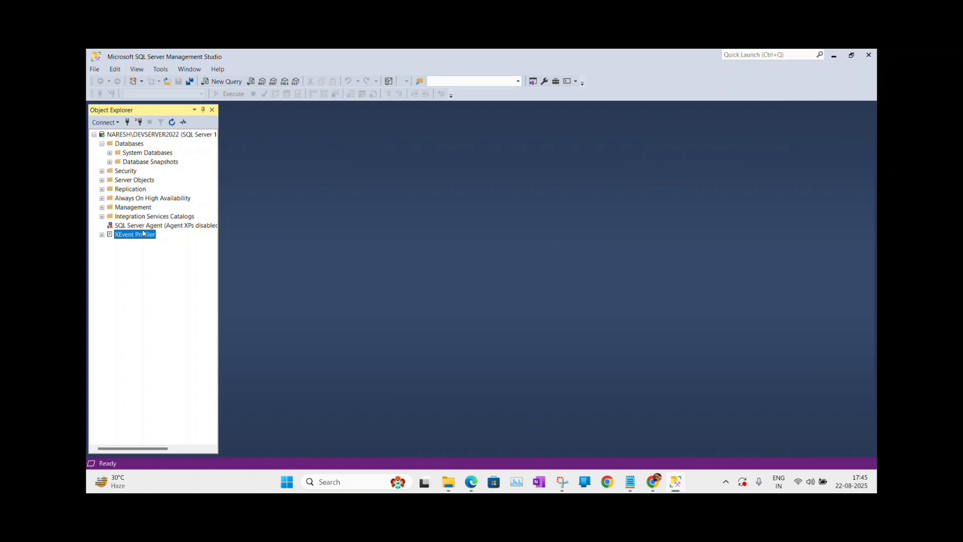
pyautogui.click(165, 225)
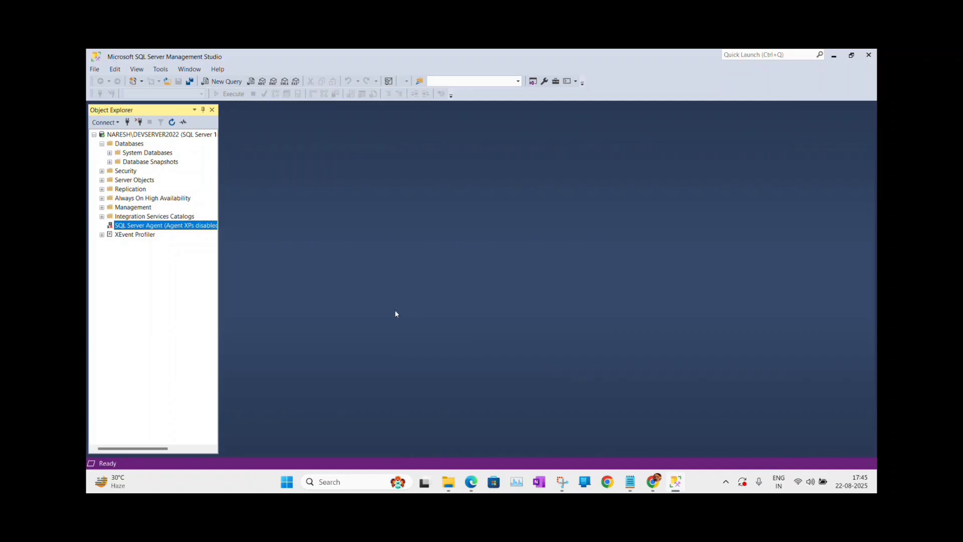
pyautogui.press('super+r')
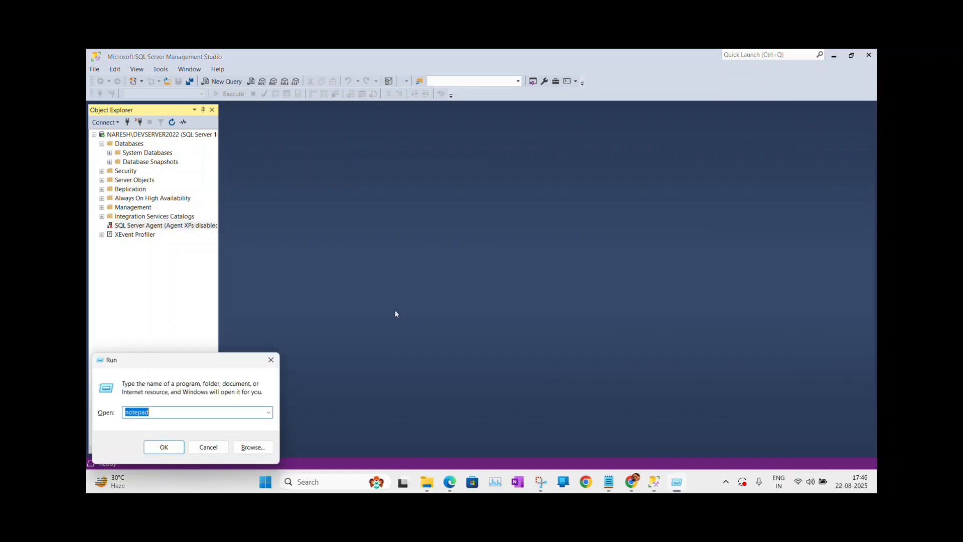
# Launch the Services console with services.msc from the Run box.
pyautogui.write('SERV')
pyautogui.press('Down')
pyautogui.press('Return')
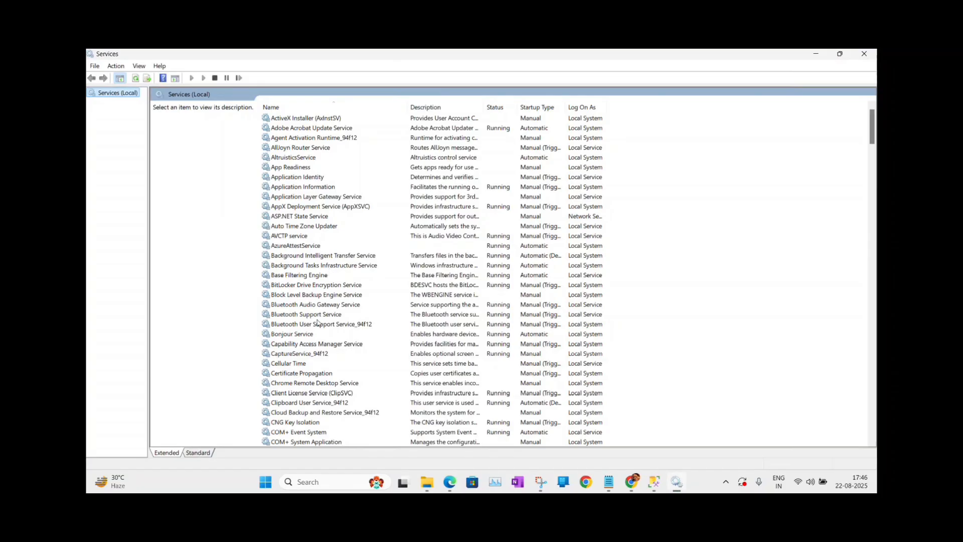
# Start the SQL Server Agent (DEVSERVER2022) service and minimize the Services window.
pyautogui.click(317, 325)
pyautogui.write('sql')
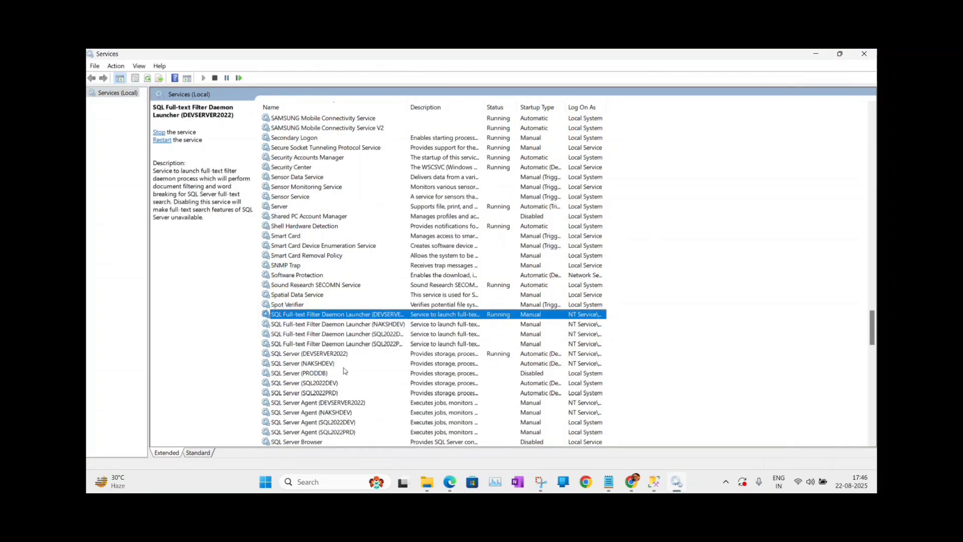
pyautogui.click(329, 402)
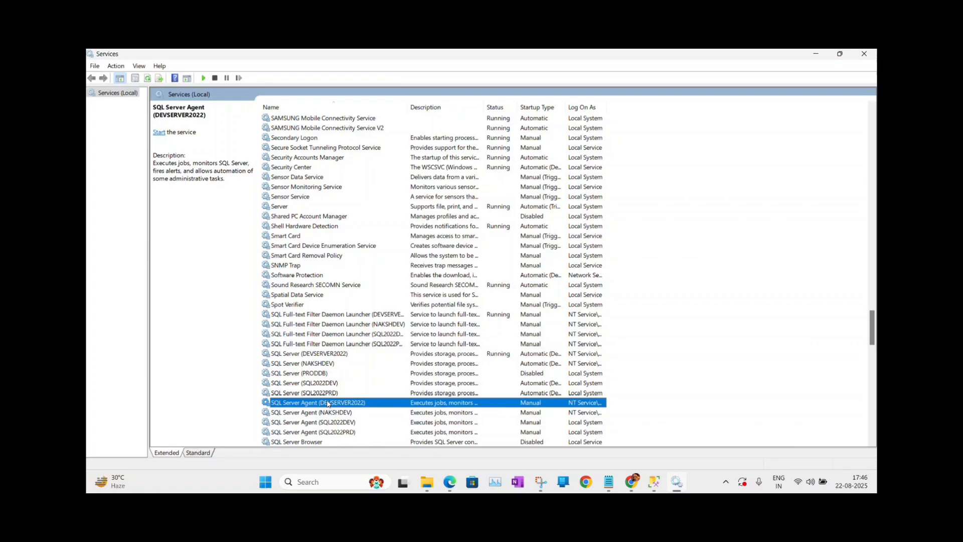
pyautogui.rightClick(328, 403)
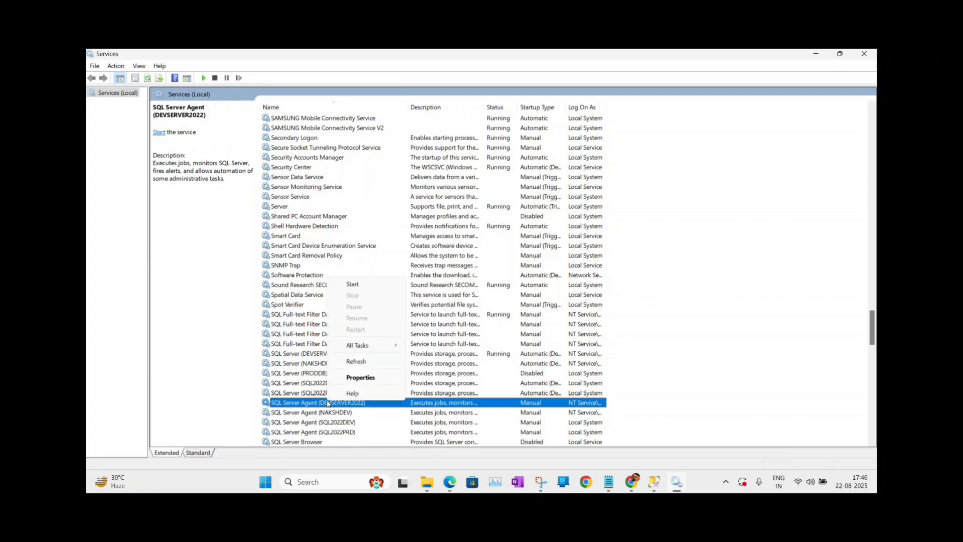
pyautogui.click(352, 283)
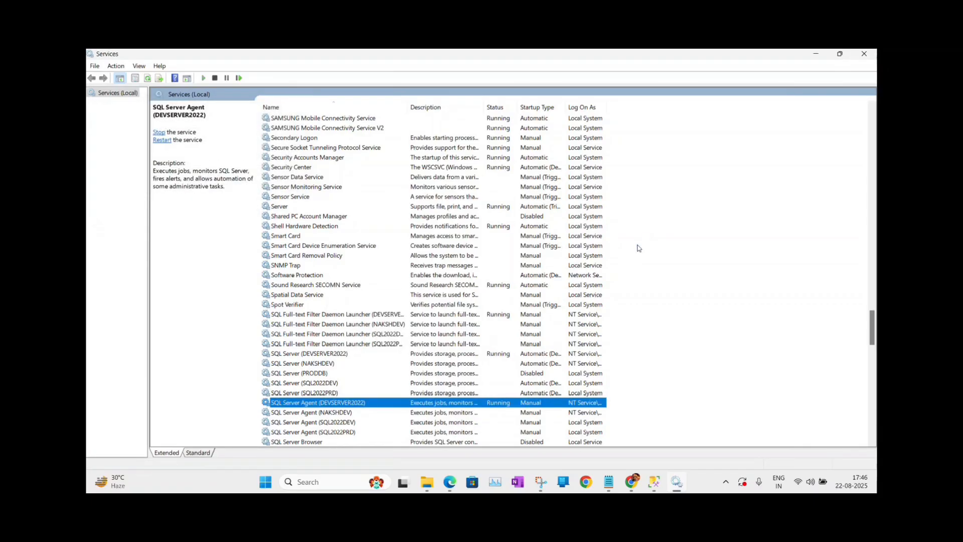
pyautogui.click(815, 54)
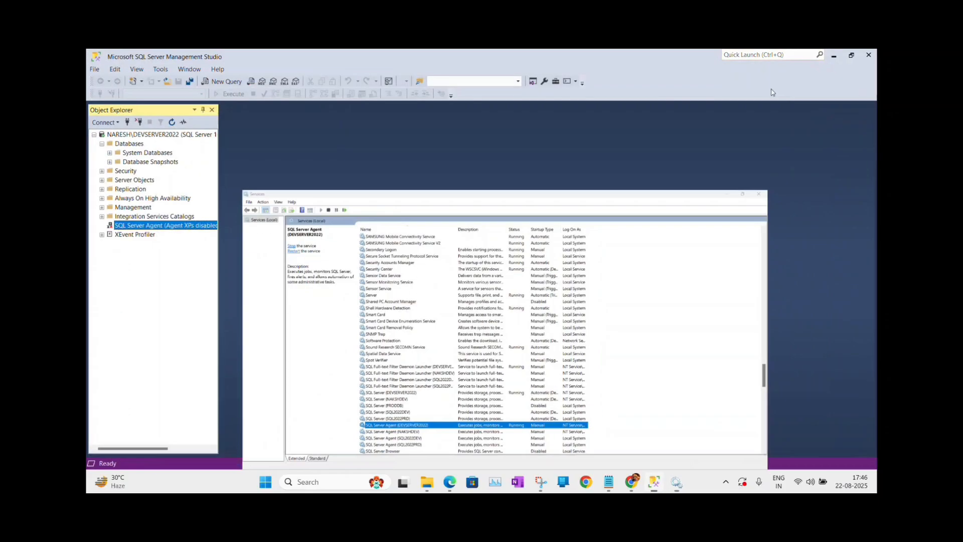
# Refresh the DEVSERVER2022 server node in Object Explorer, then open a new query window.
pyautogui.click(142, 136)
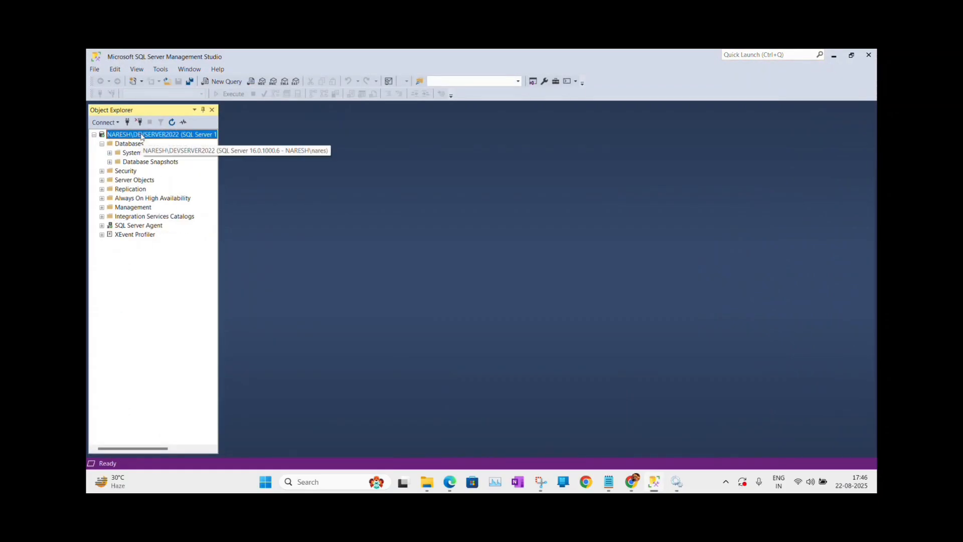
pyautogui.click(172, 121)
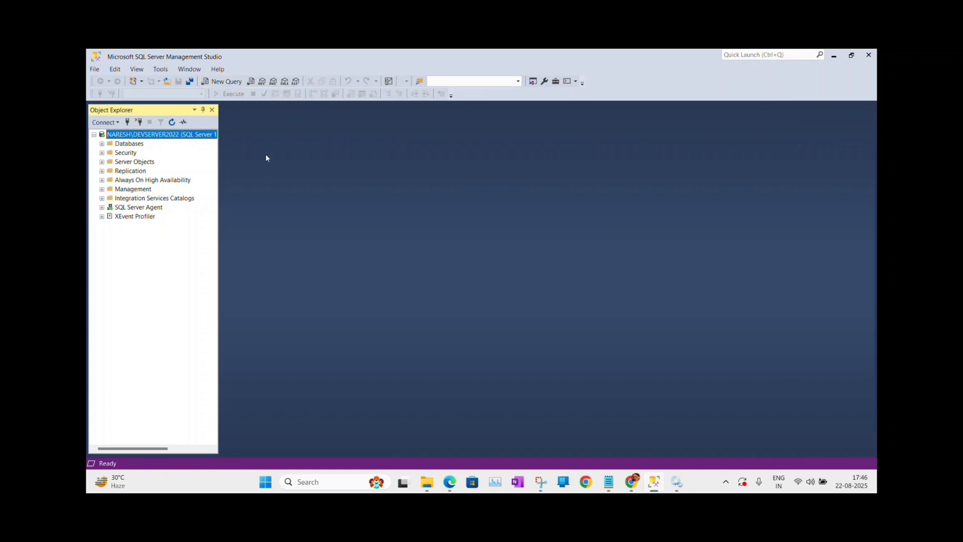
pyautogui.click(228, 84)
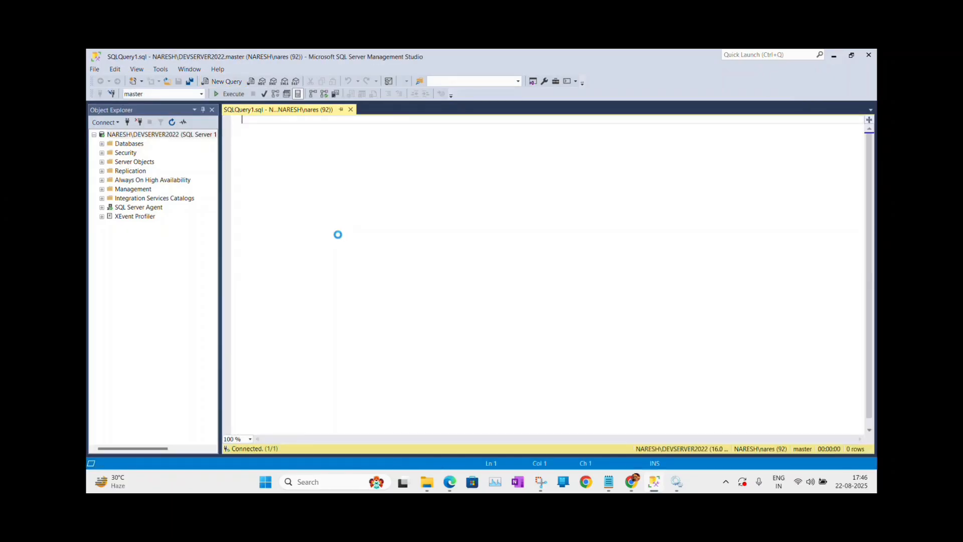
pyautogui.write('SELECT ')
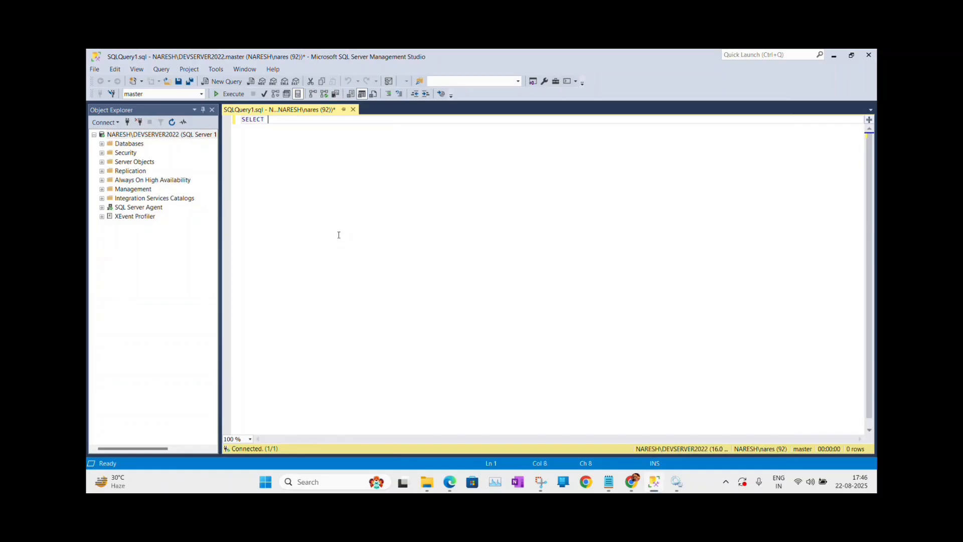
pyautogui.write('@@VERSION')
pyautogui.click(233, 95)
pyautogui.click(350, 310)
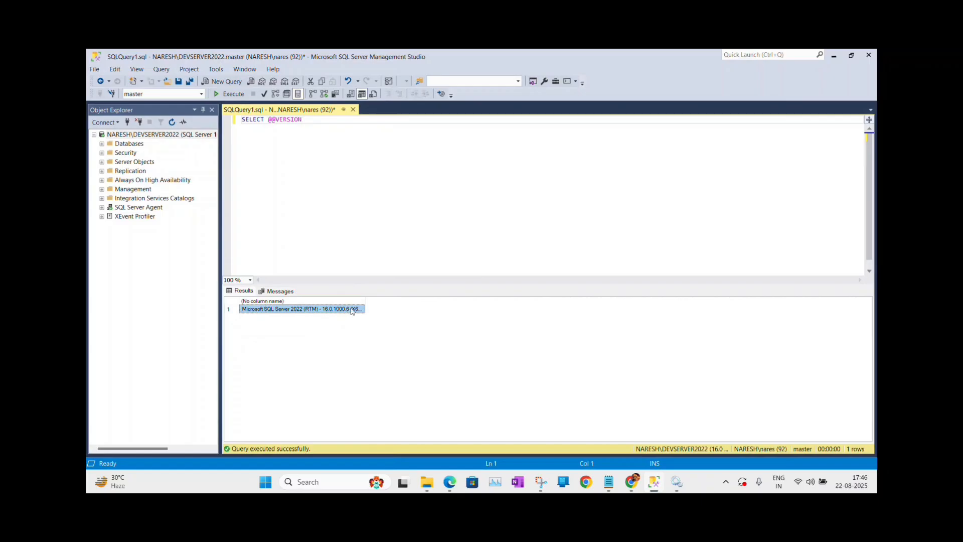
pyautogui.doubleClick(365, 301)
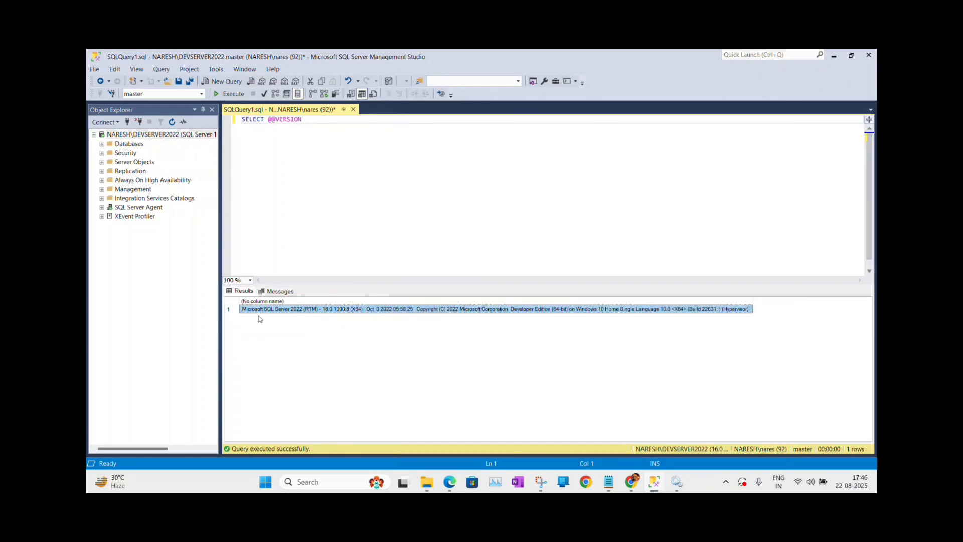